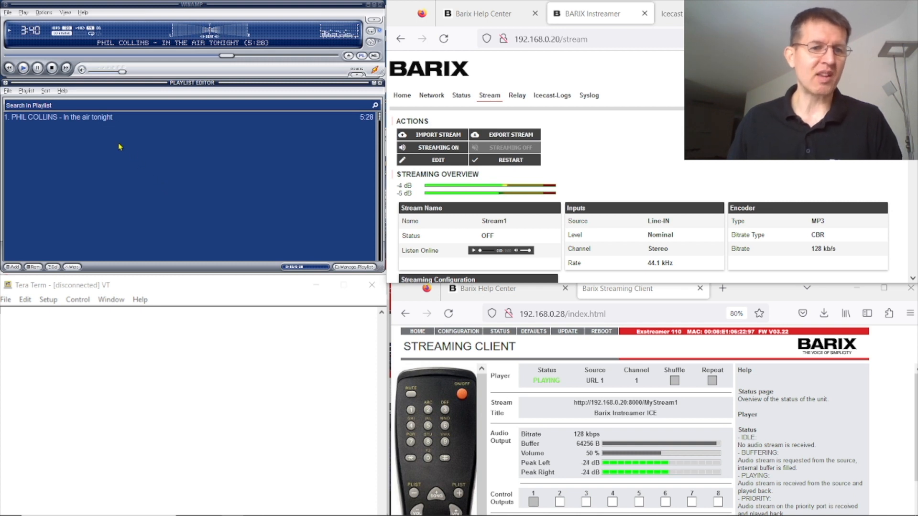
Step: Inspect the Phil Collins track's file information and cover artwork, then close the window
click(54, 119)
right_click(57, 119)
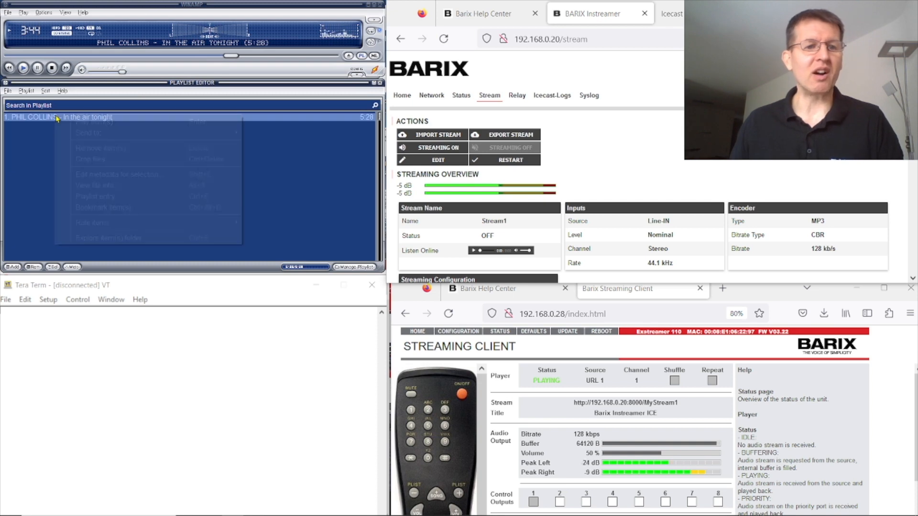
click(110, 186)
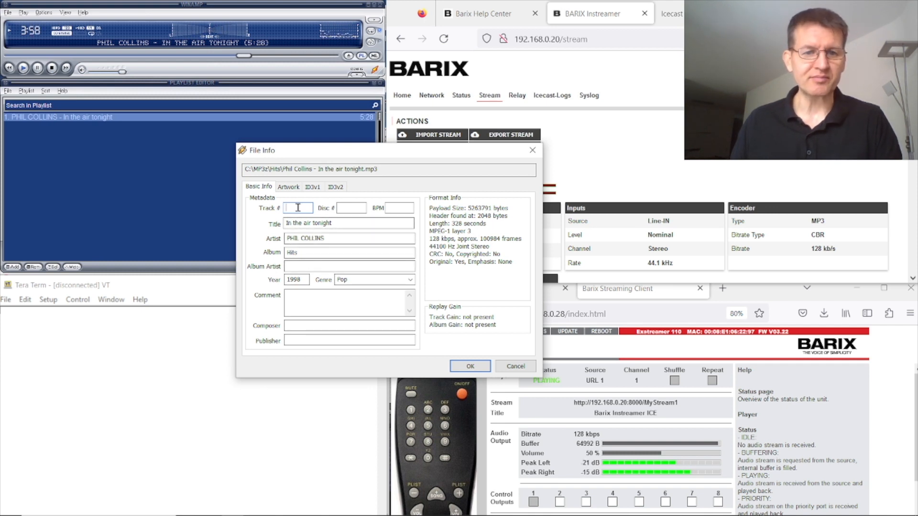
click(289, 188)
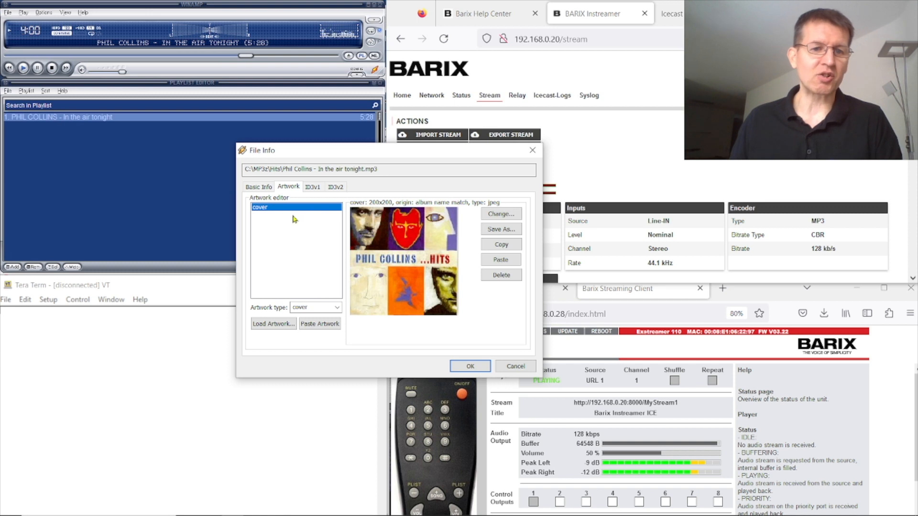
click(259, 187)
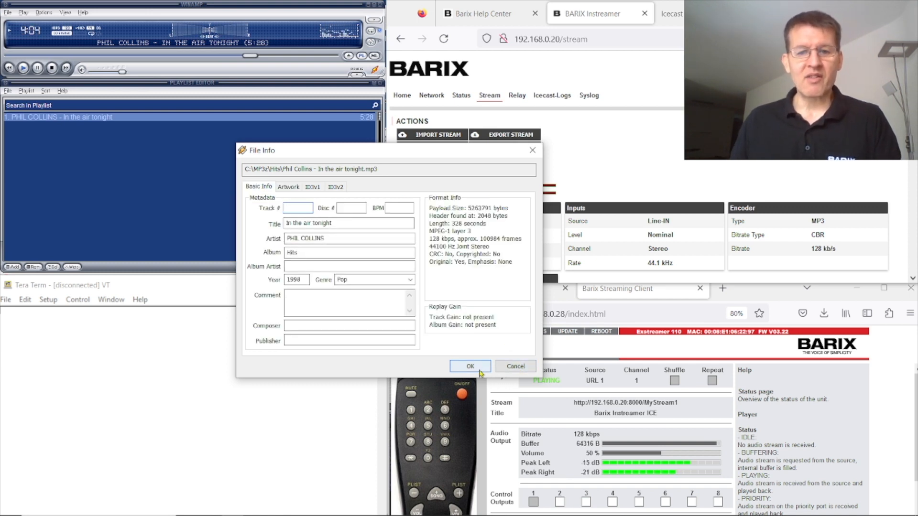
click(530, 151)
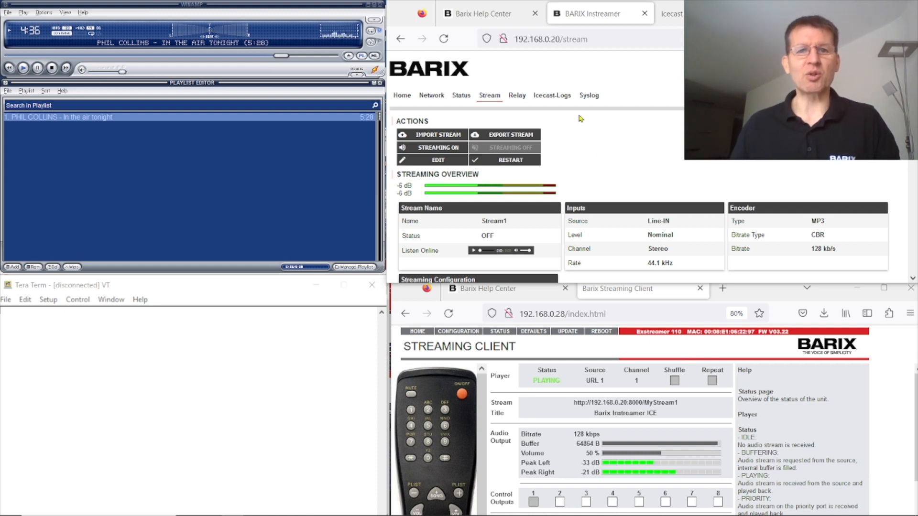
Step: Open the Instreamer ICE user manual in the full-screen Barix Help Center
click(526, 21)
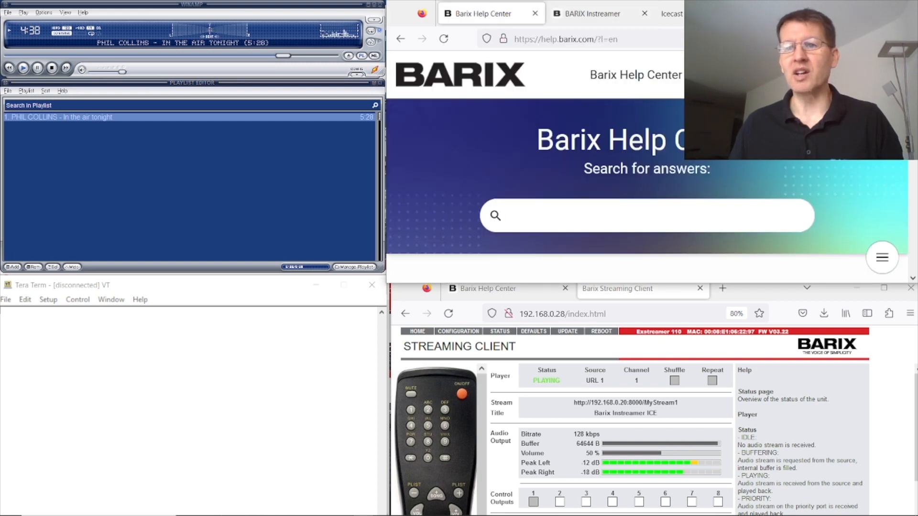
click(880, 13)
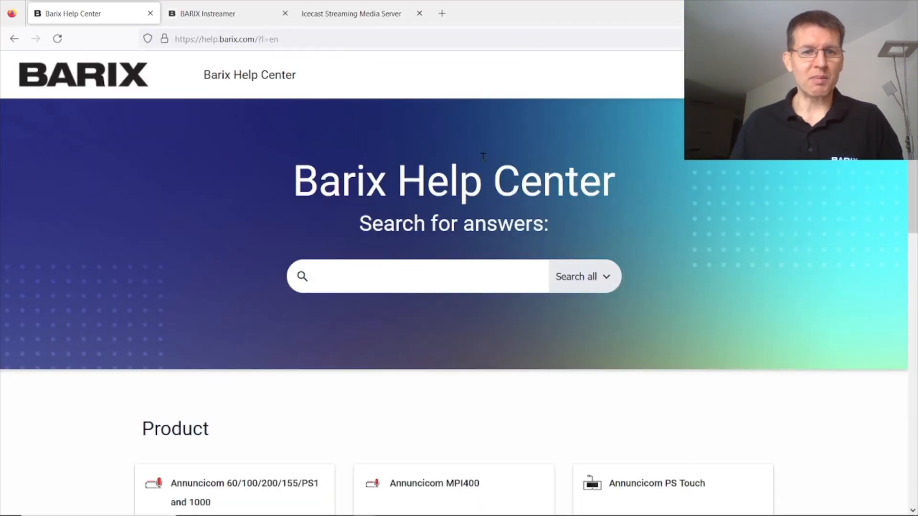
scroll(483, 158, down, 8)
click(442, 330)
scroll(728, 285, down, 5)
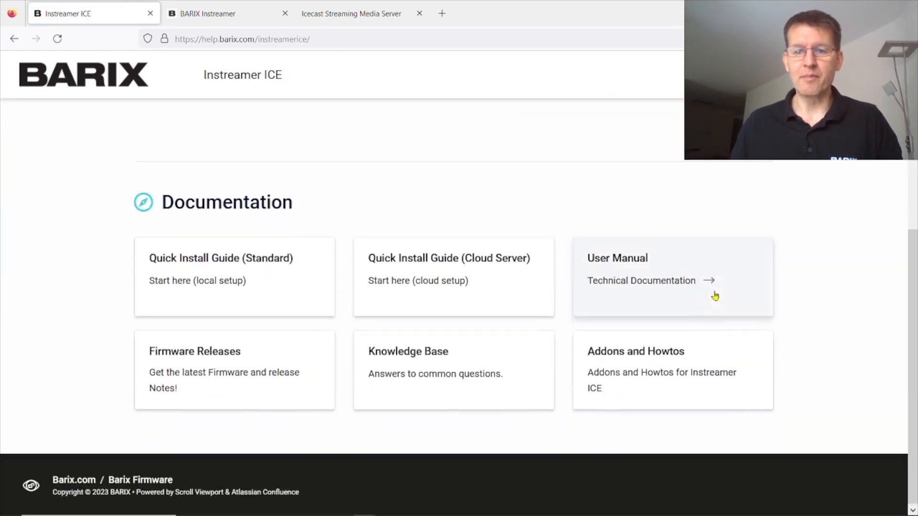
click(675, 285)
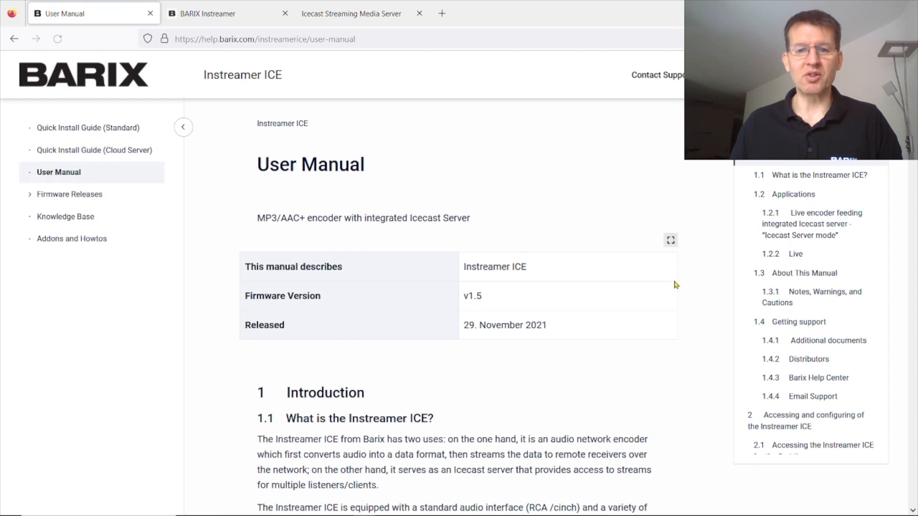
Step: Read manual section 6.2 on inserting Icecast metadata, then return to the Instreamer stream page
scroll(770, 254, down, 20)
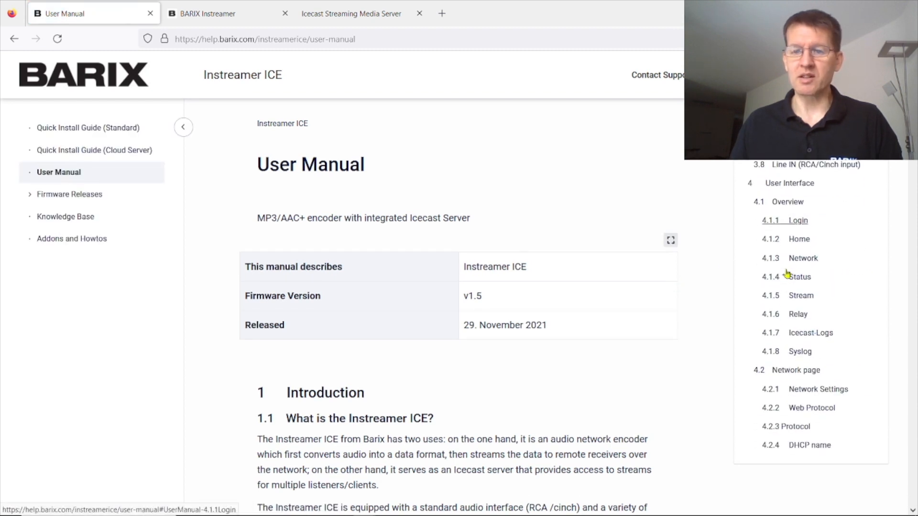
scroll(786, 274, down, 20)
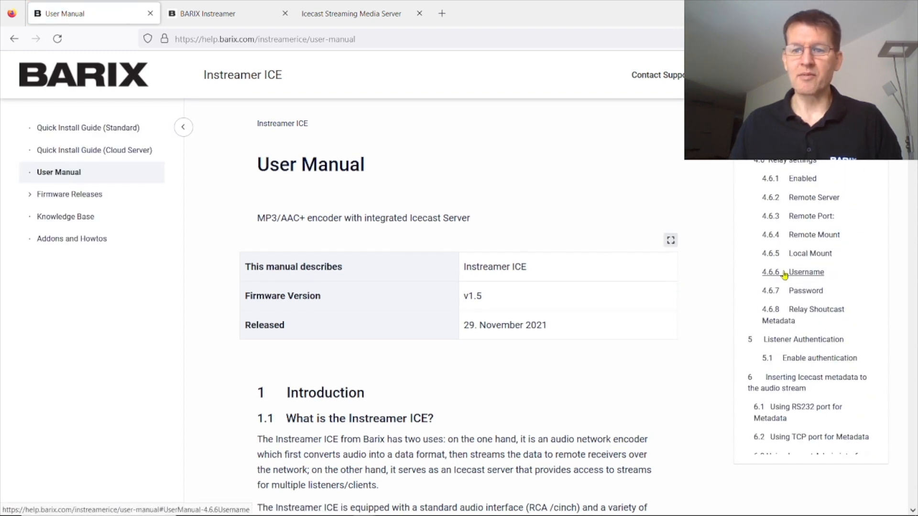
scroll(793, 261, up, 3)
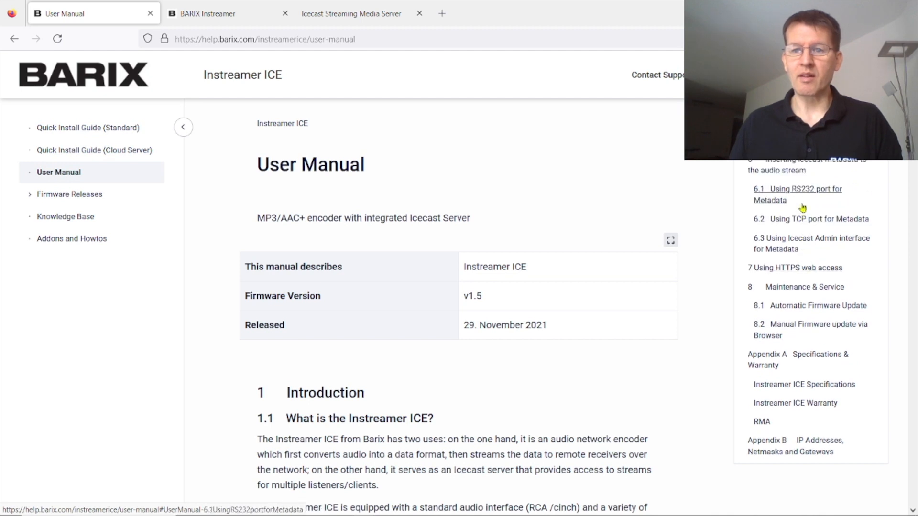
click(802, 167)
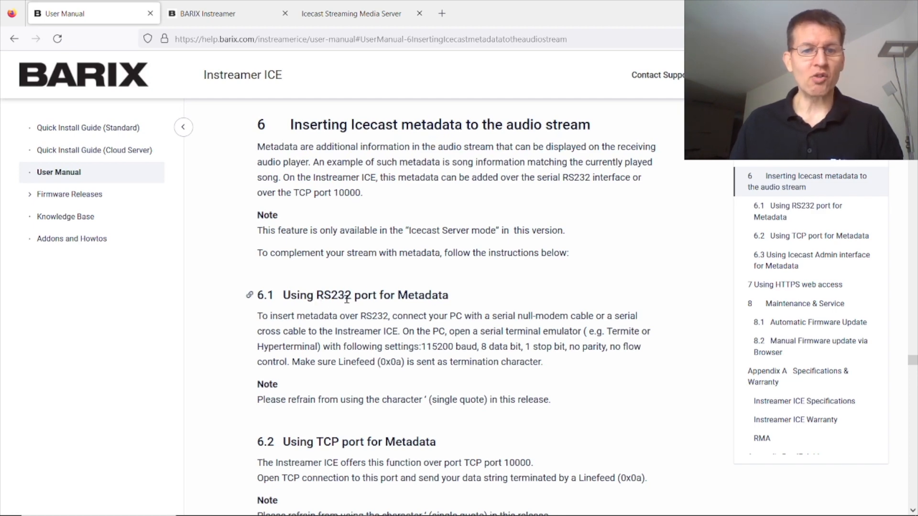
scroll(387, 312, down, 4)
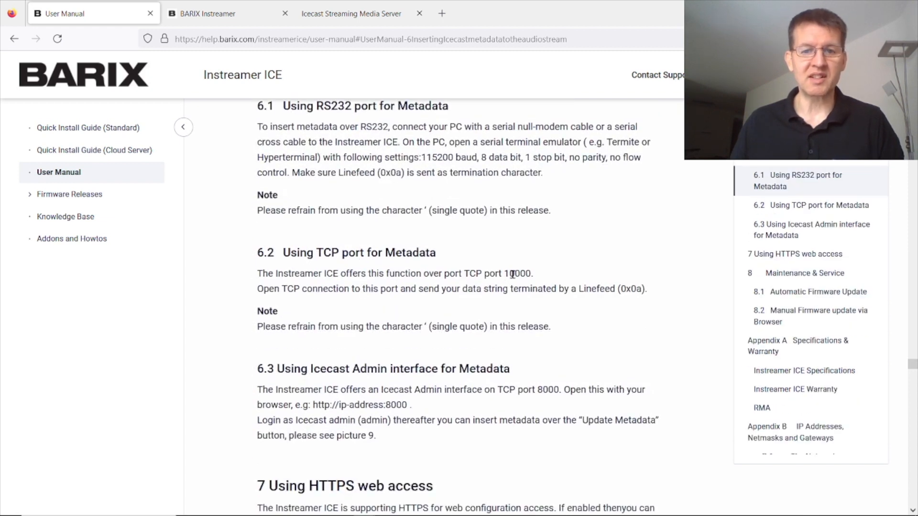
scroll(477, 329, down, 3)
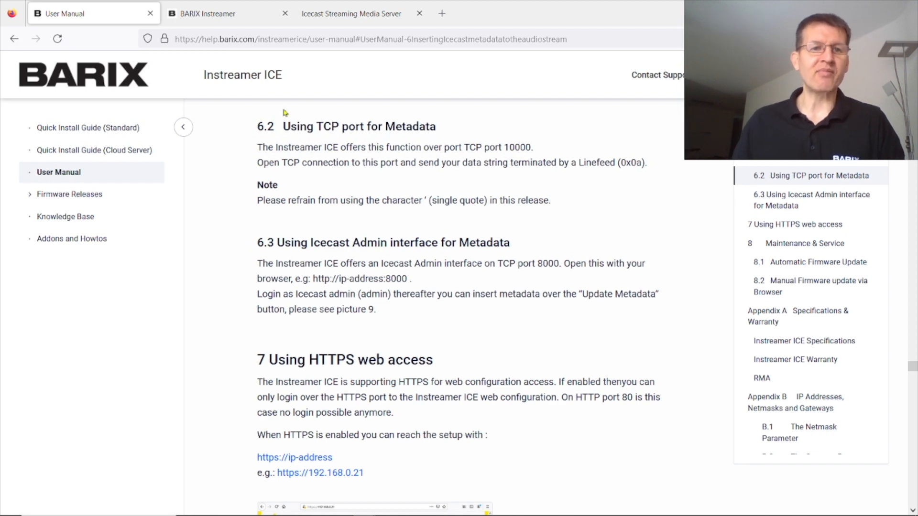
click(228, 17)
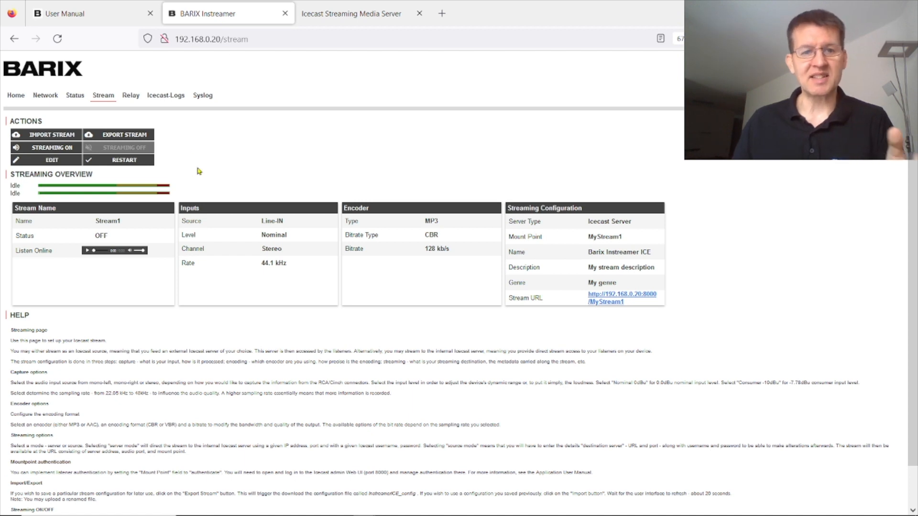
Step: Scroll the Icecast2 Admin server stats down to the /MyStream1 mountpoint details
click(358, 17)
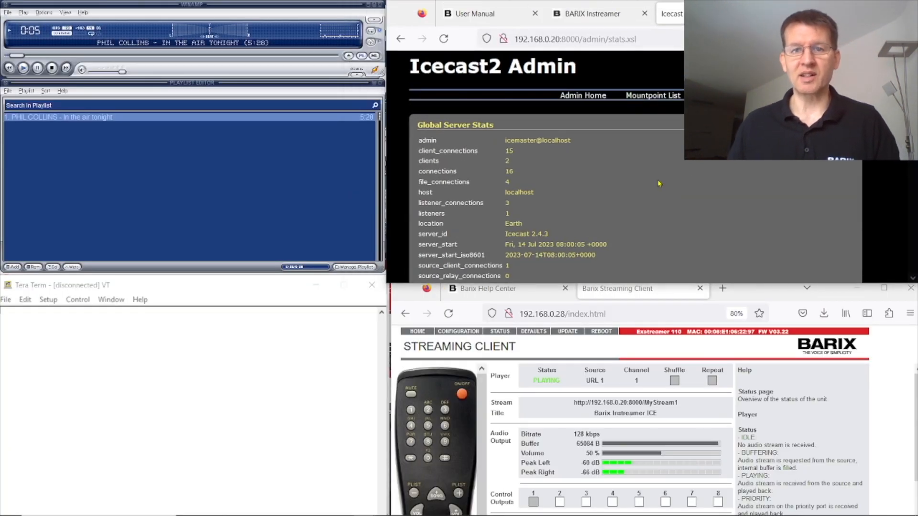
scroll(647, 172, down, 2)
scroll(646, 171, up, 2)
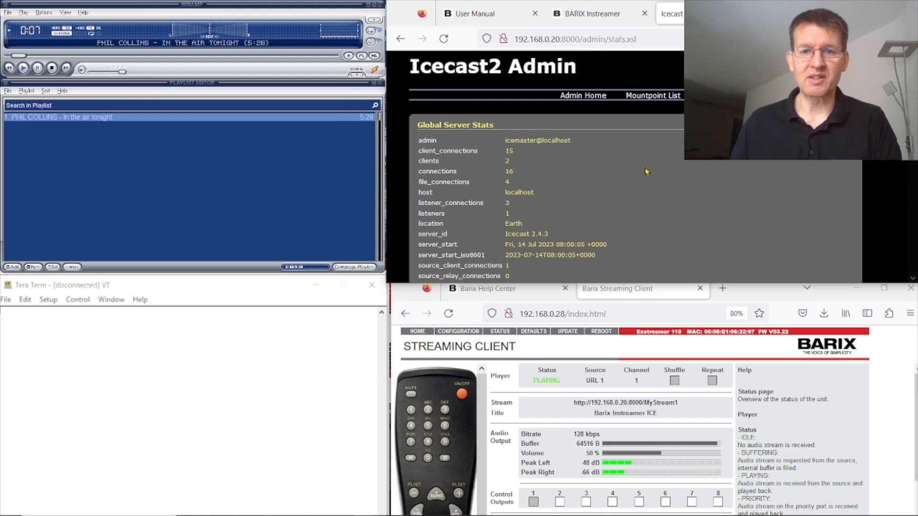
scroll(646, 171, down, 2)
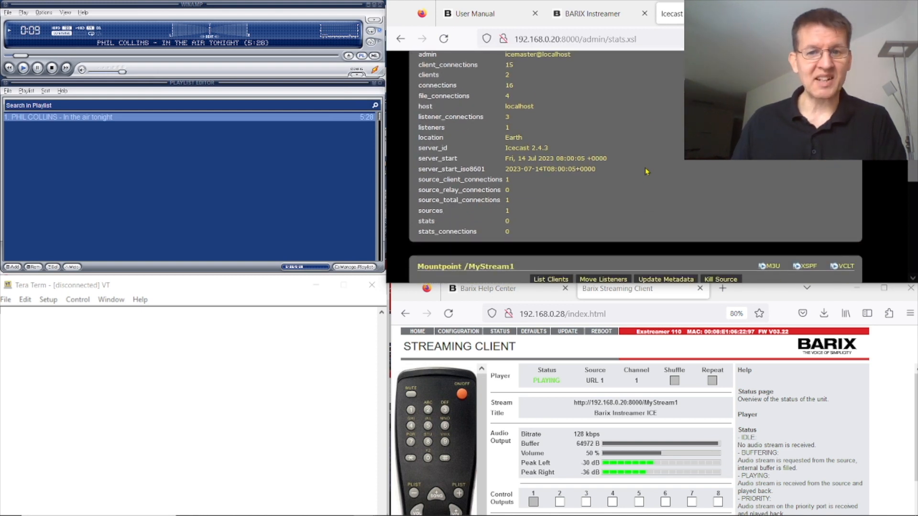
scroll(647, 171, down, 2)
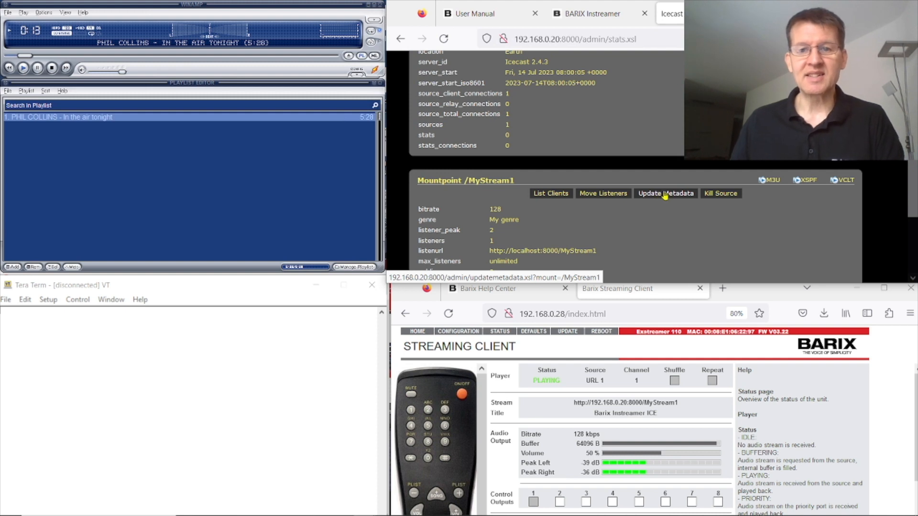
Step: Update MyStream1's Icecast metadata to 'Phil Collins - In the air tonight'
click(664, 196)
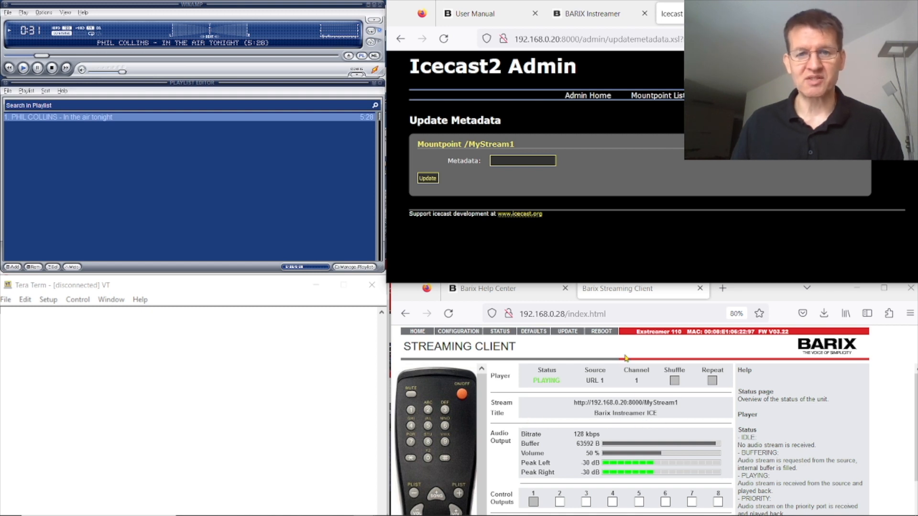
click(504, 161)
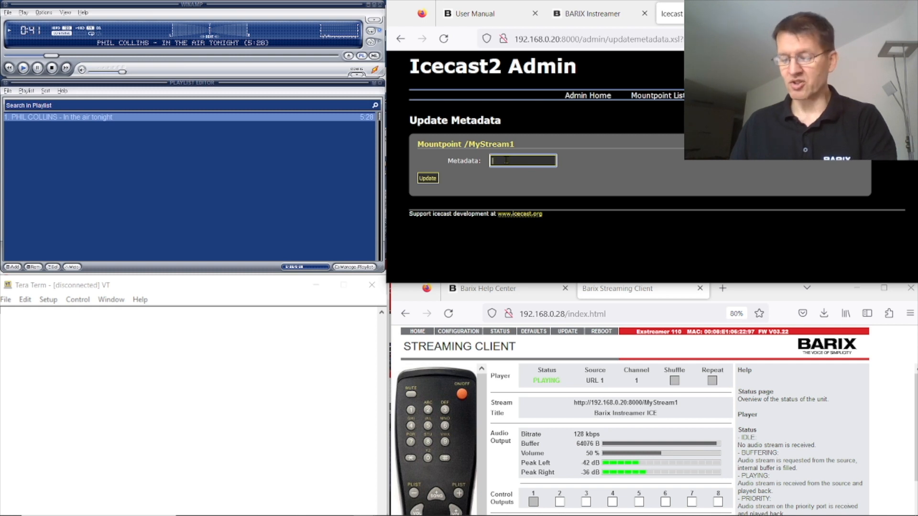
text(Phil Collins - In the air tonight)
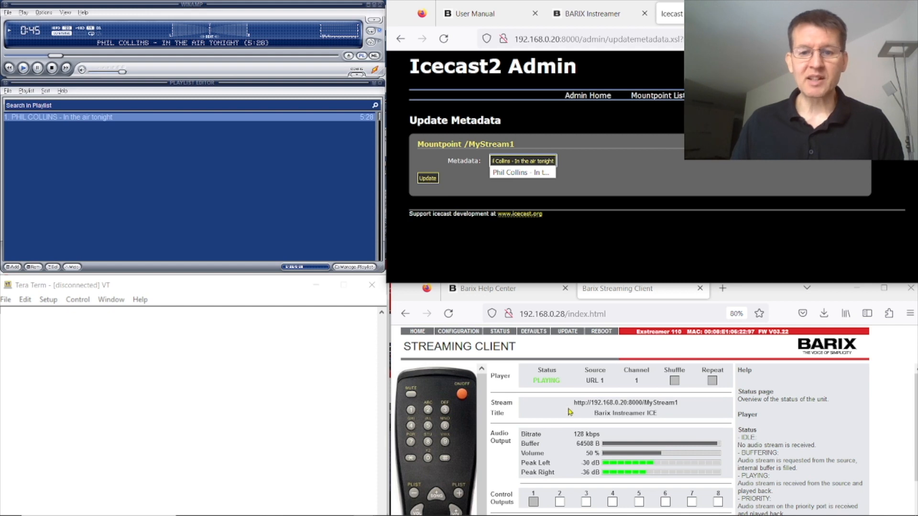
click(428, 179)
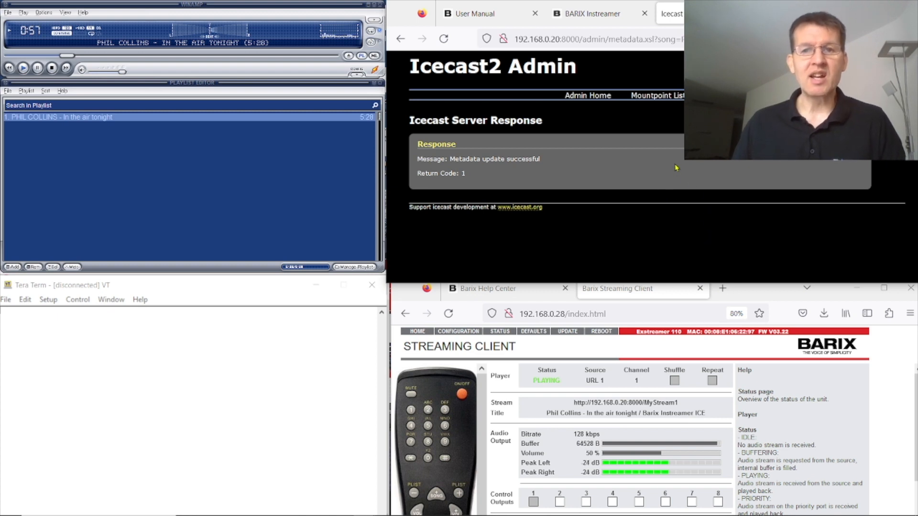
click(592, 15)
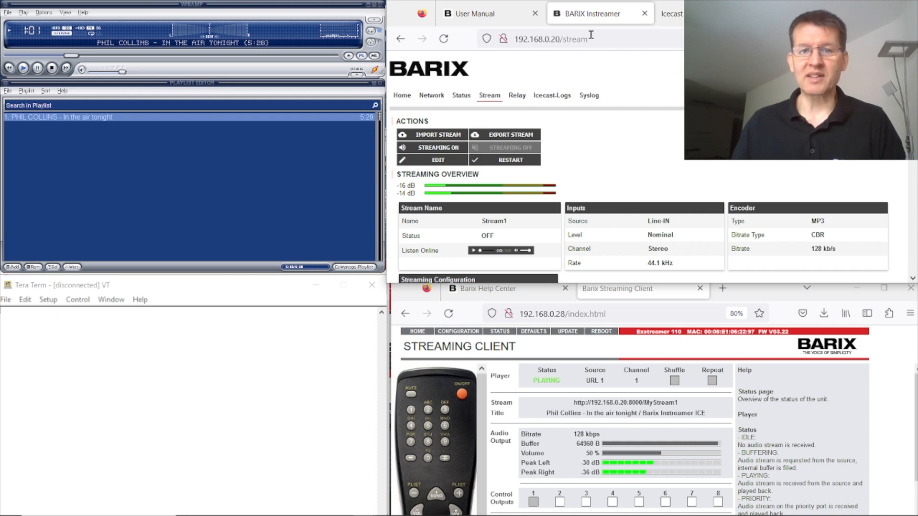
Step: Find the Icecast log line showing MyStream1 metadata changed to Phil Collins, and position Tera Term
click(553, 96)
scroll(636, 177, down, 4)
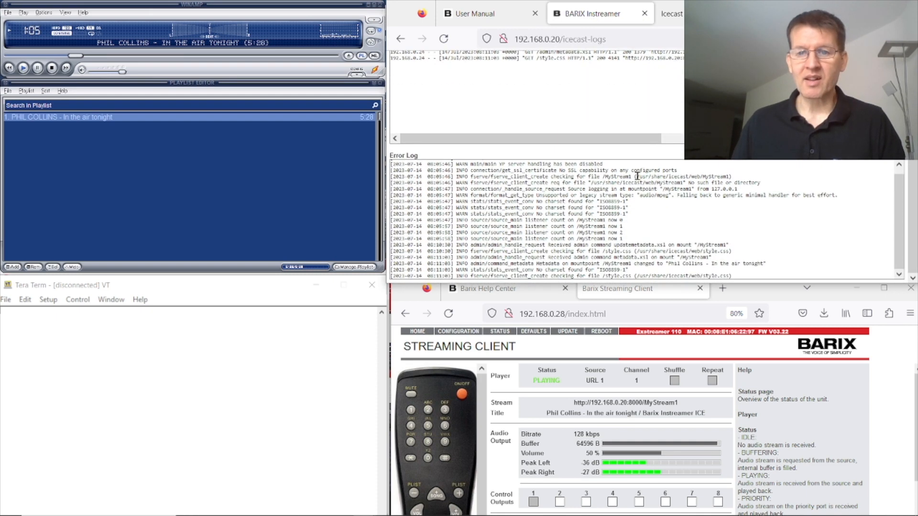
drag(766, 263, 520, 264)
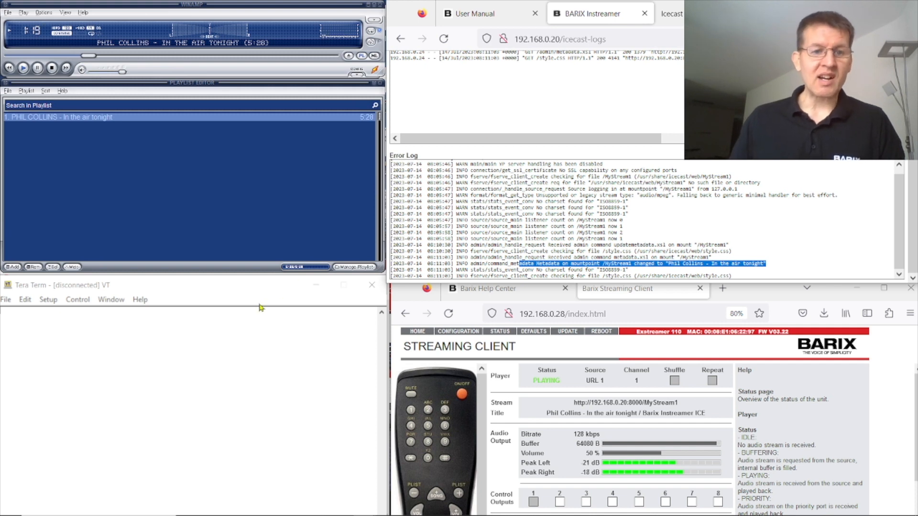
click(232, 290)
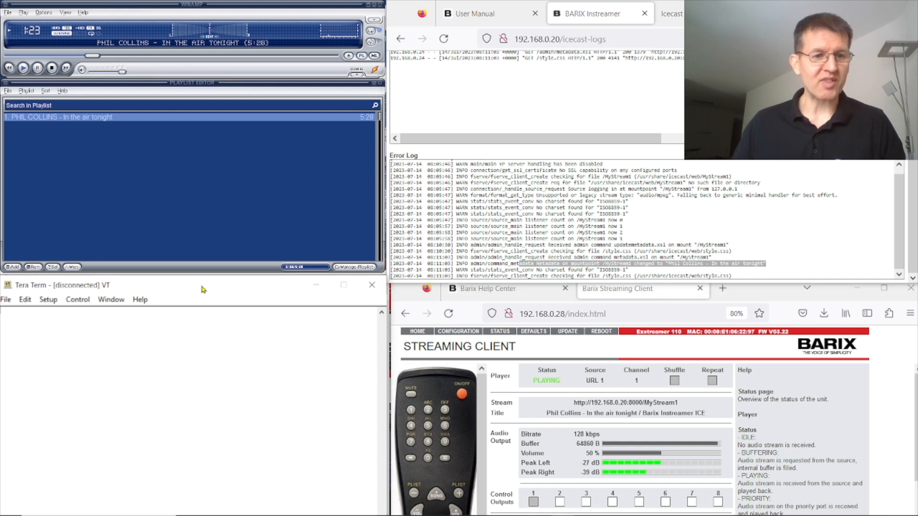
drag(196, 287, 198, 289)
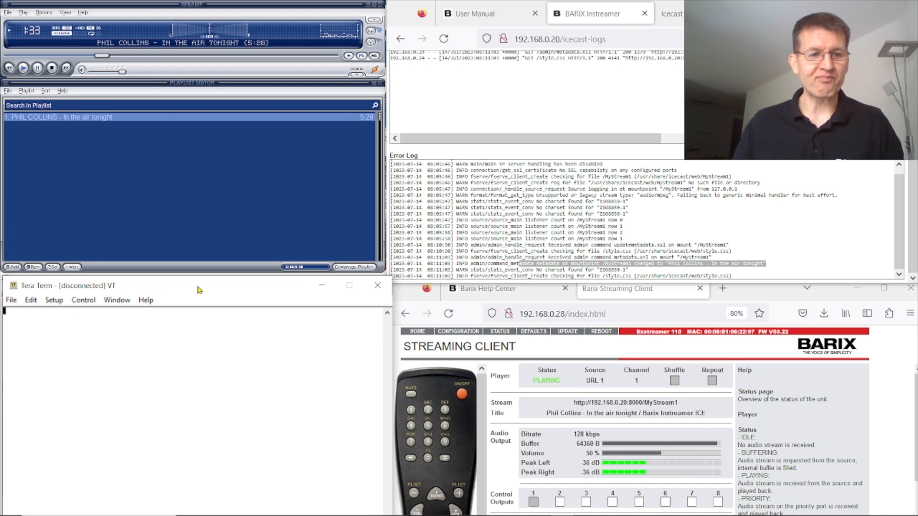
Step: Start a new Tera Term serial connection on COM3
click(10, 301)
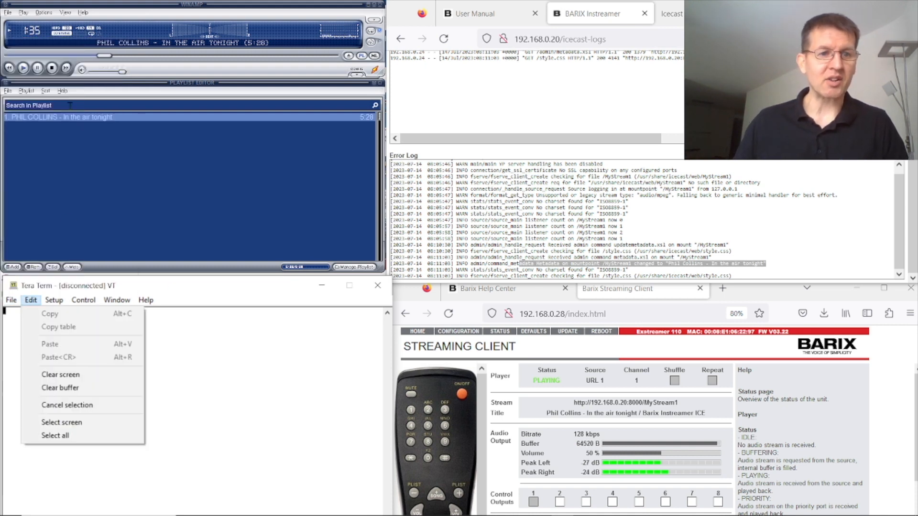
mouse_move(13, 300)
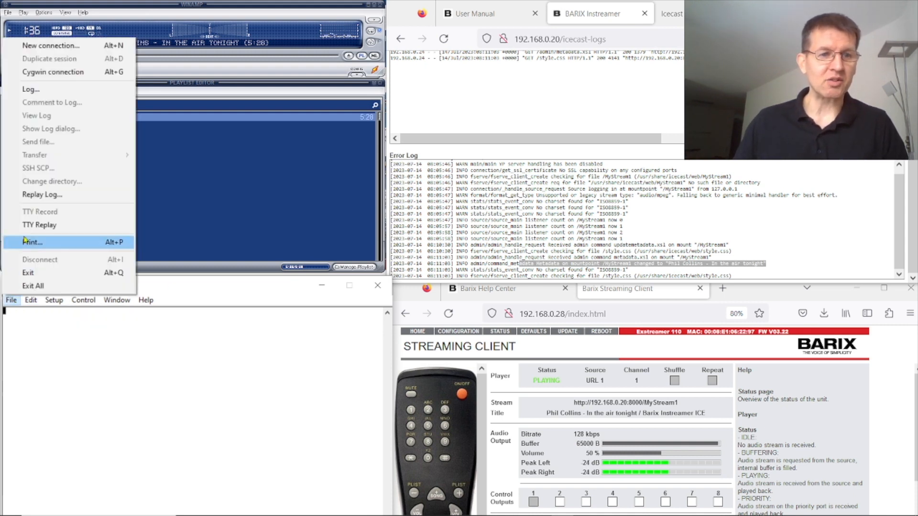
click(61, 46)
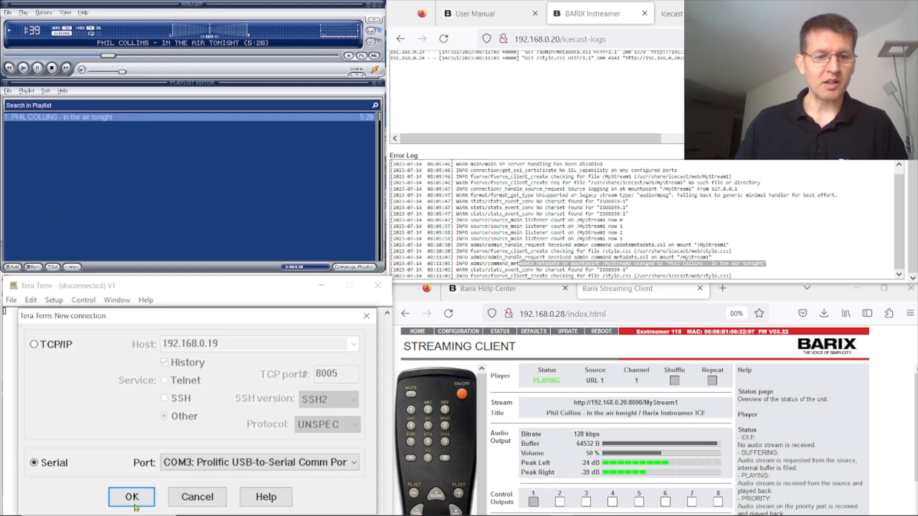
click(137, 506)
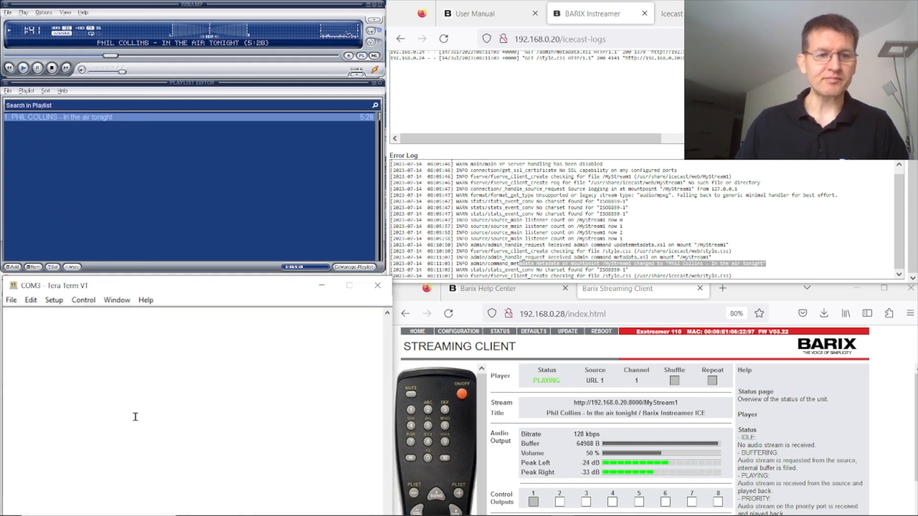
Step: Set the serial port speed to 115200 baud
click(55, 301)
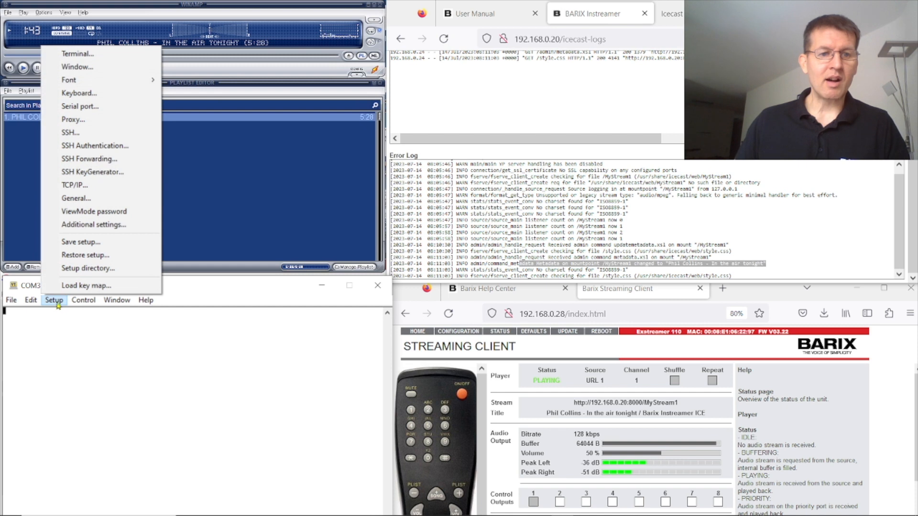
click(126, 107)
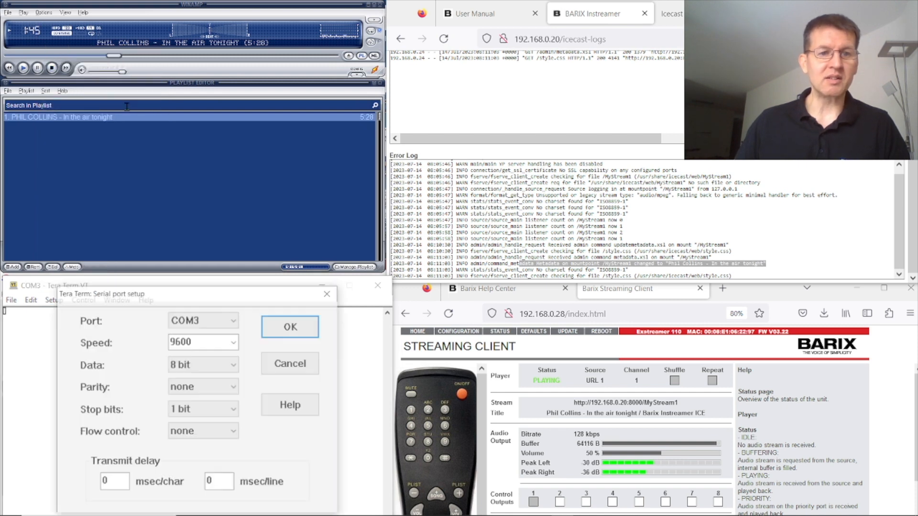
click(234, 343)
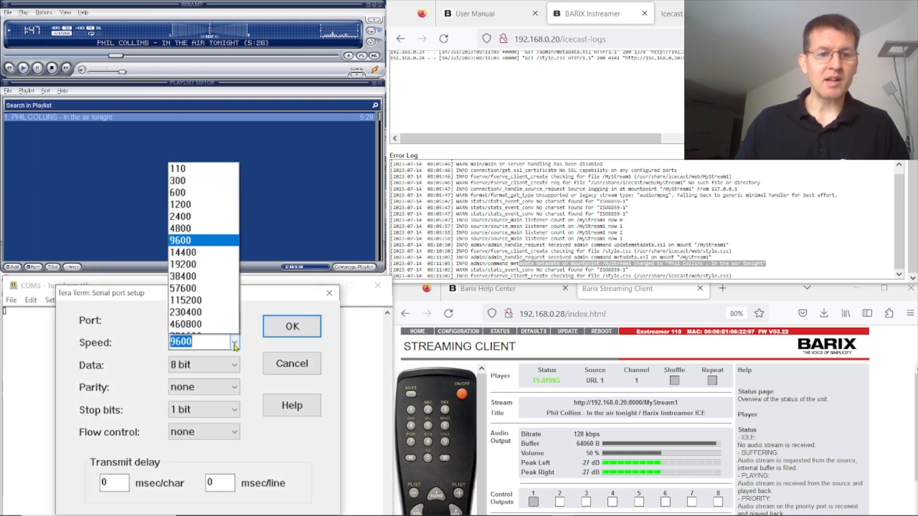
click(211, 299)
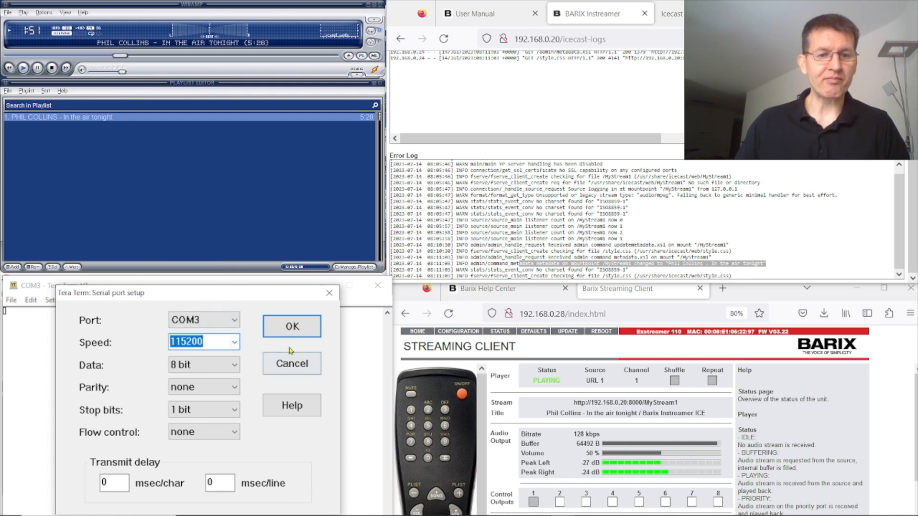
click(292, 326)
Step: Set the terminal's transmitted new-line to LF
click(54, 299)
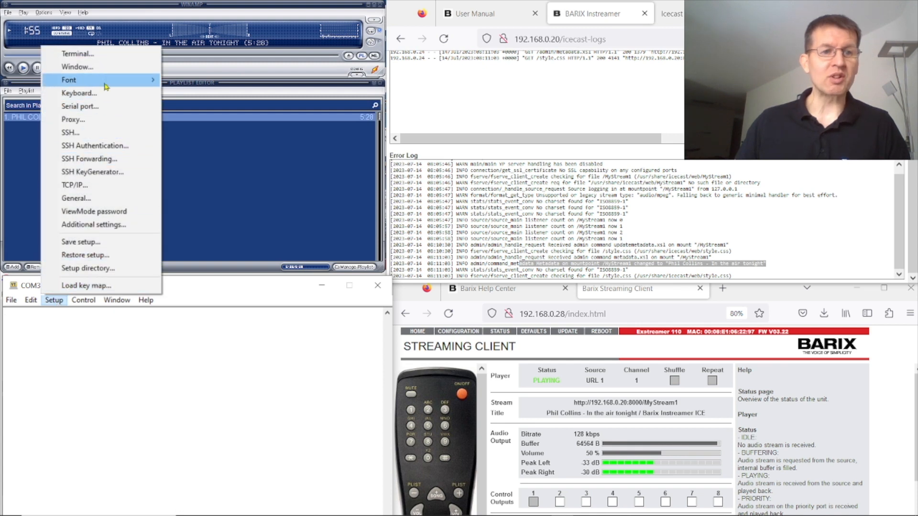
click(94, 57)
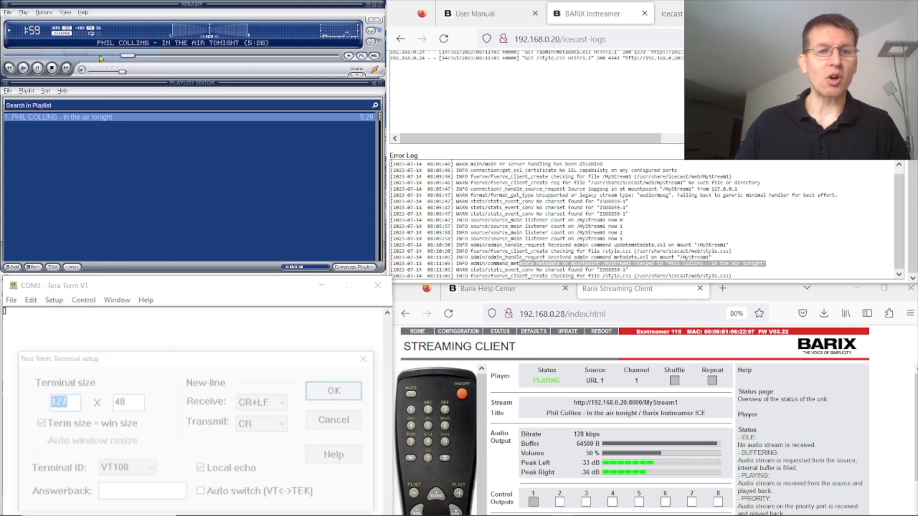
click(288, 425)
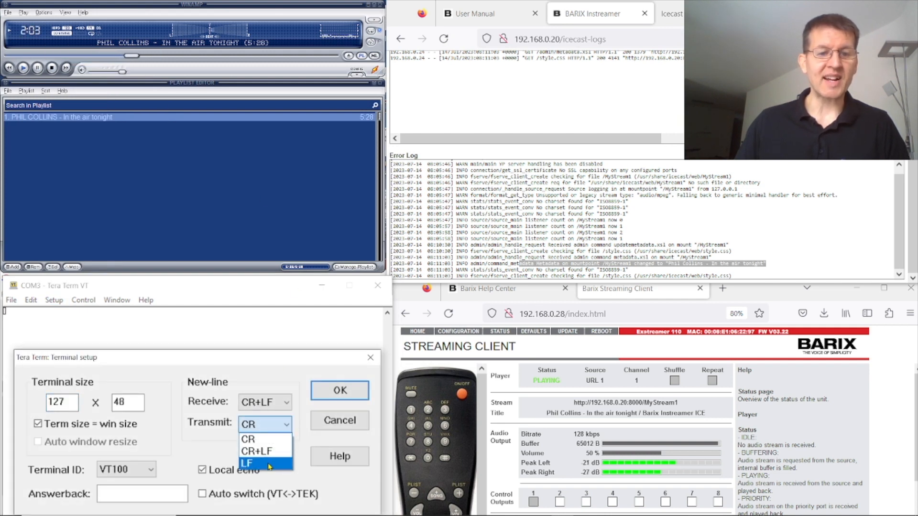
click(270, 466)
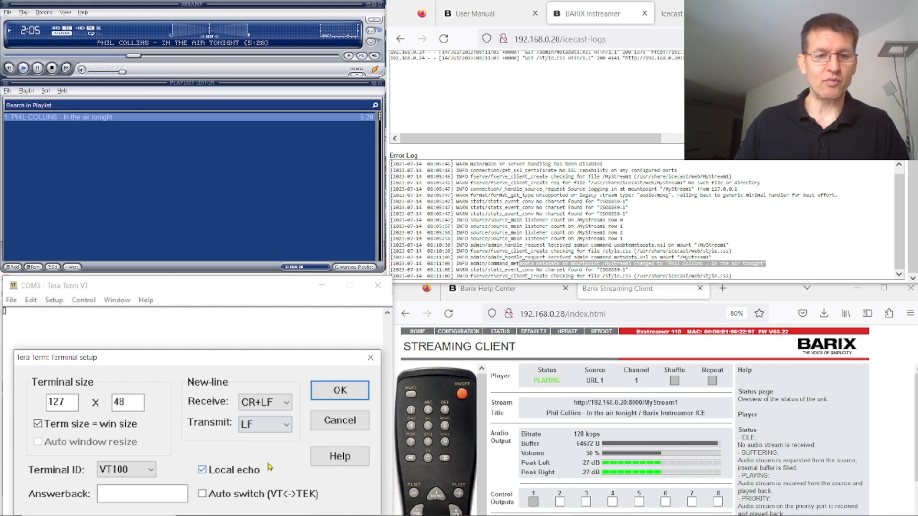
Step: Send 'abc' over serial, confirm the log shows the title changed to abc, and close Tera Term
click(344, 391)
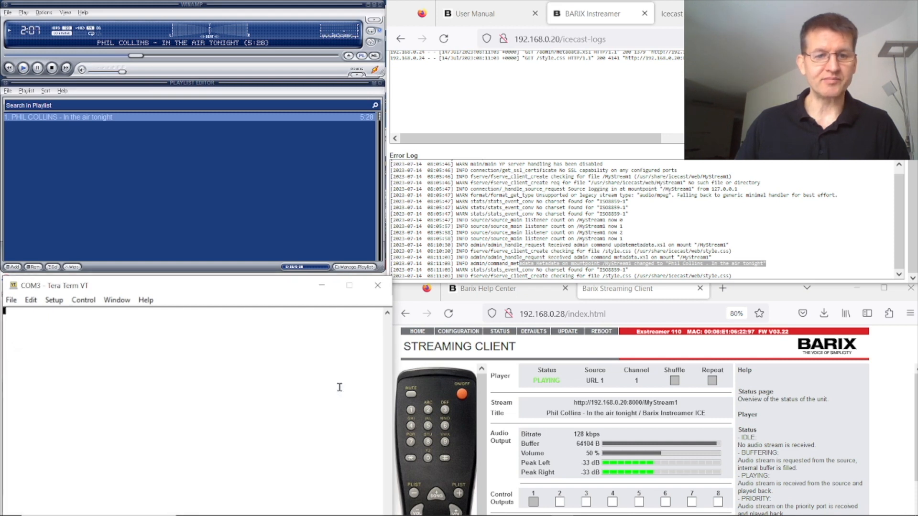
text(abc)
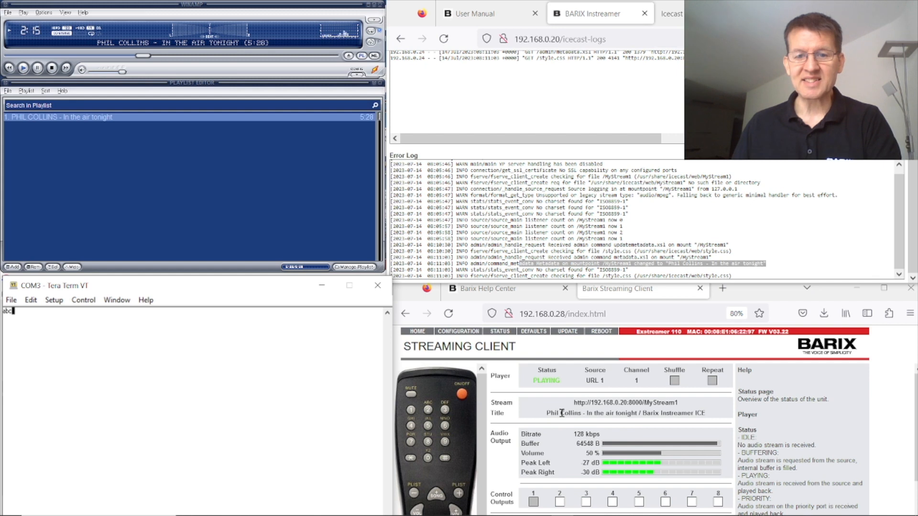
key(Return)
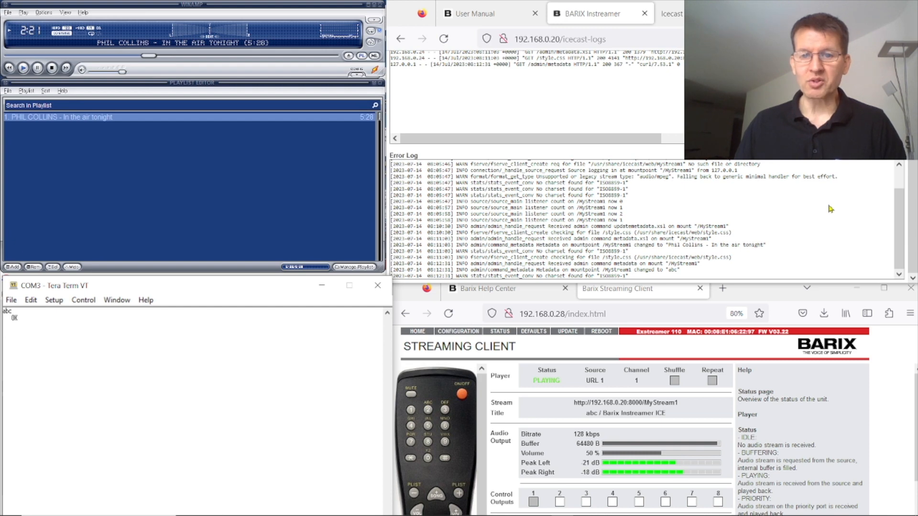
click(899, 239)
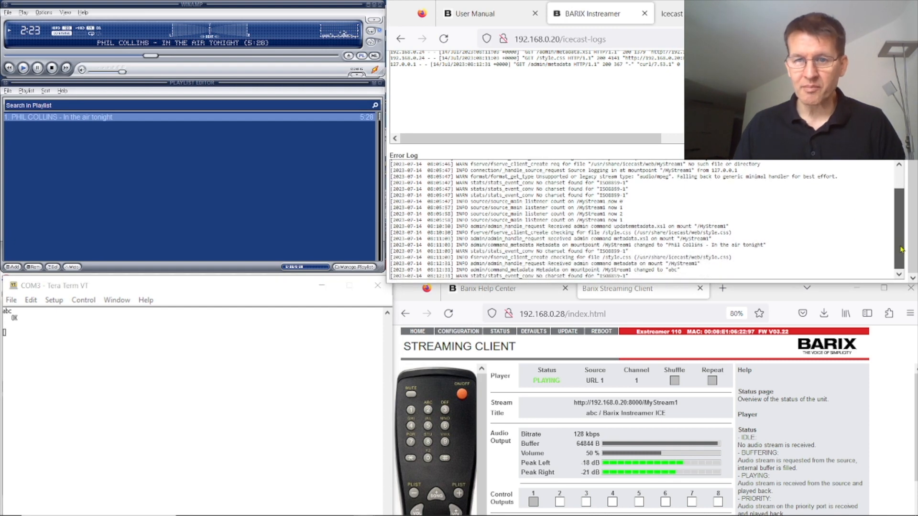
drag(680, 271, 547, 270)
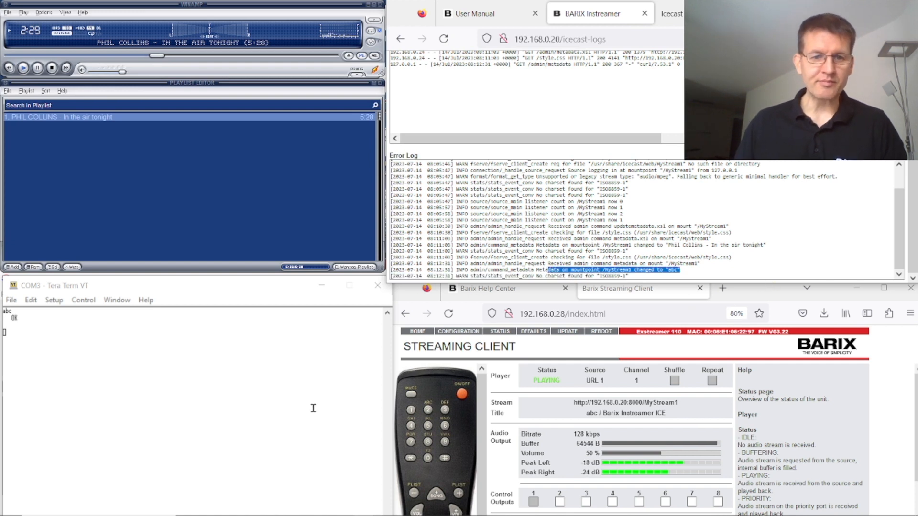
click(377, 286)
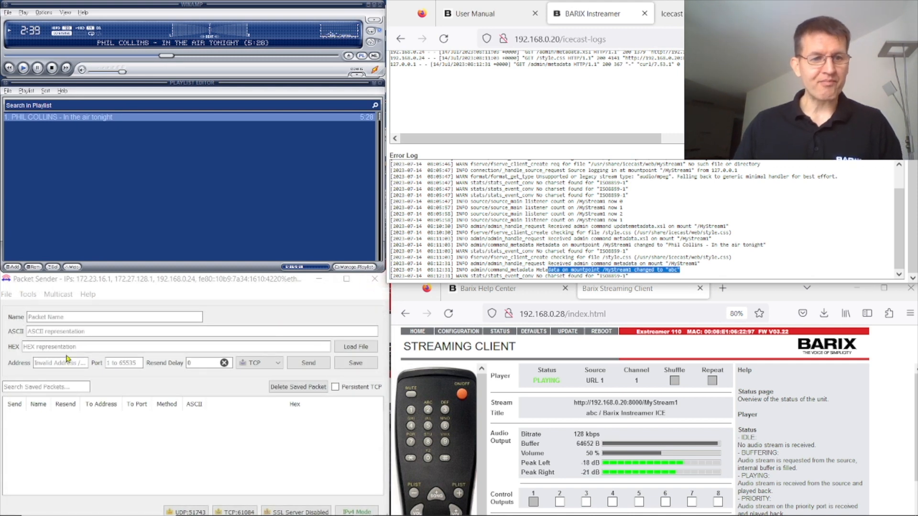
Step: Send ASCII 1111111 plus hex 0a over TCP to 192.168.0.20 port 10000
click(107, 282)
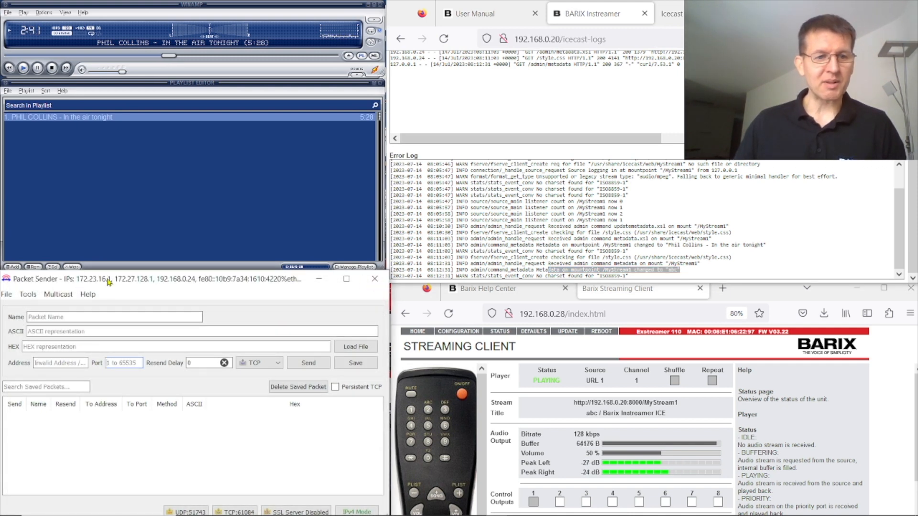
click(42, 332)
text(1111111)
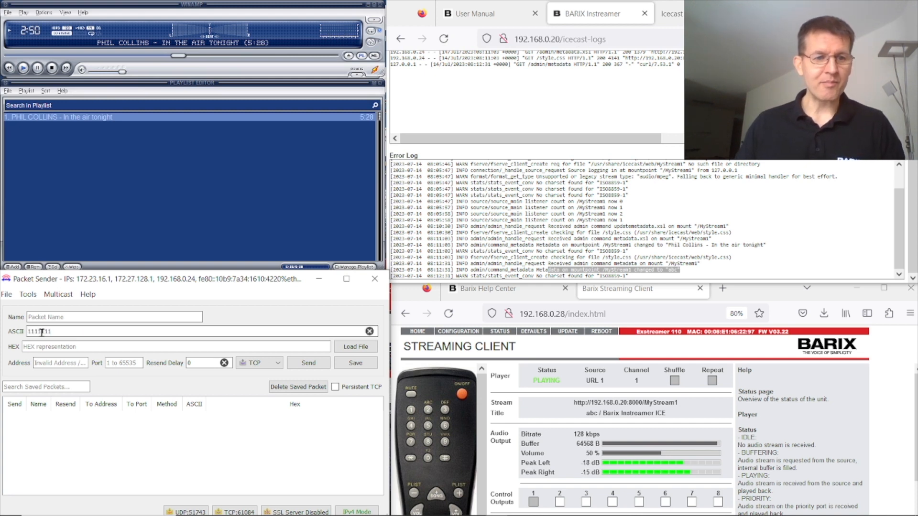
click(136, 348)
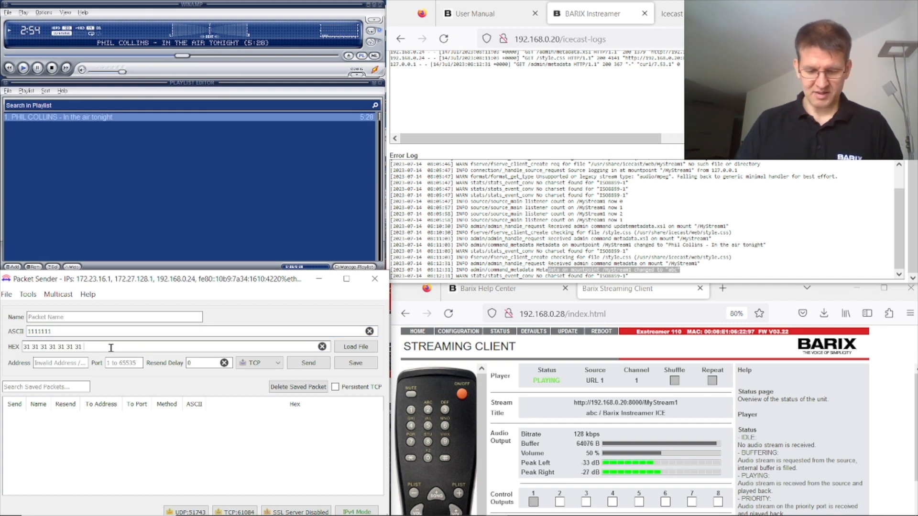
text(0a)
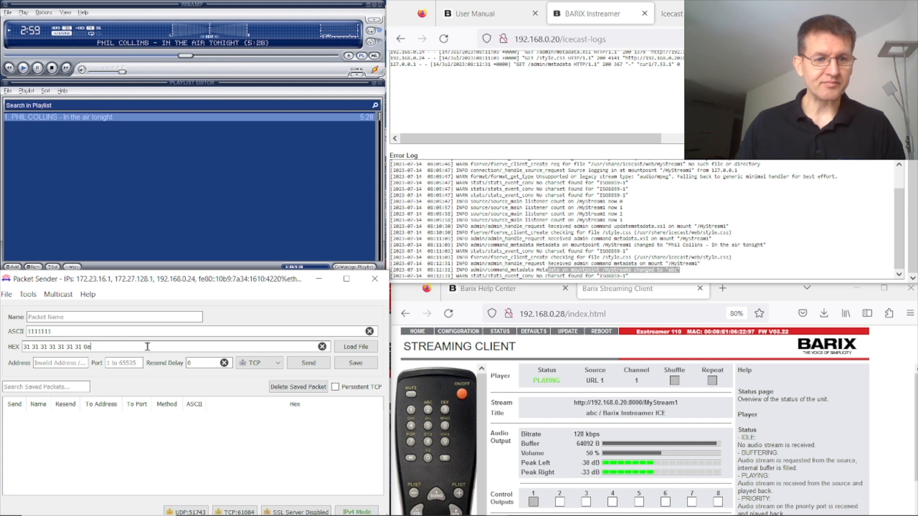
click(74, 364)
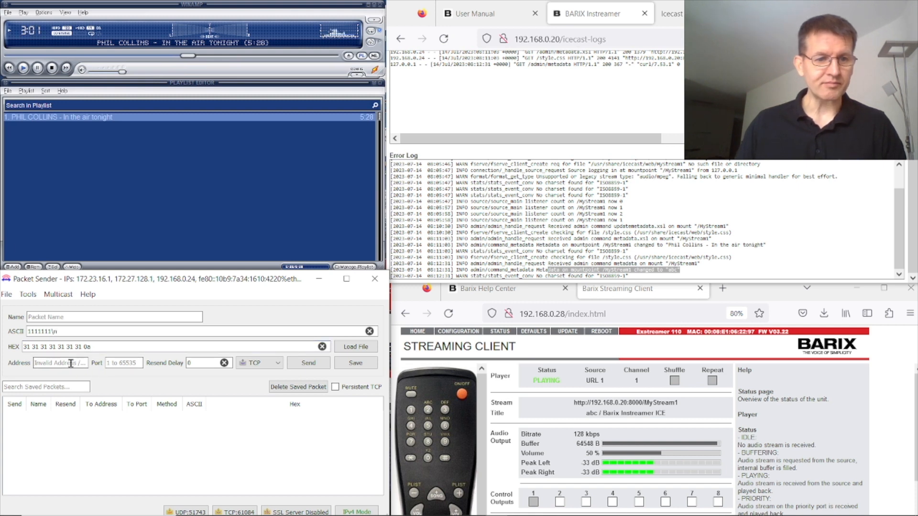
text(192.168.0.20)
click(129, 364)
text(10000)
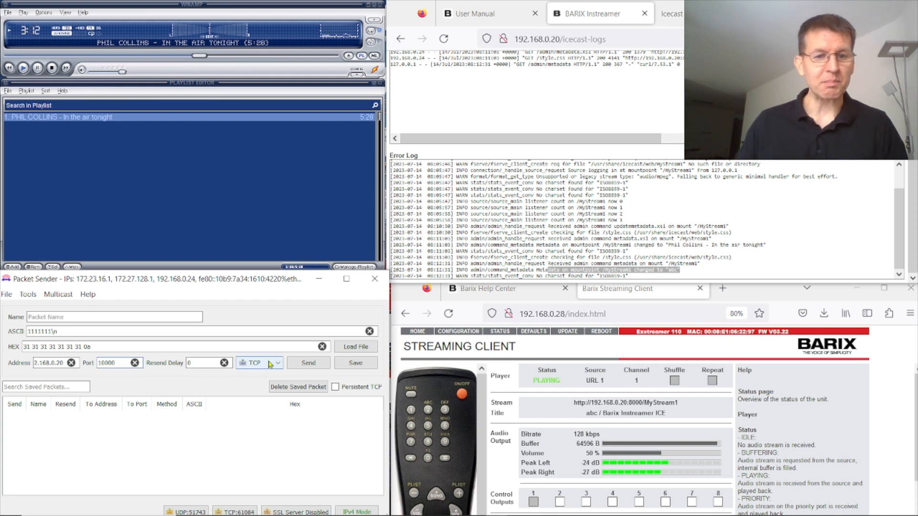
click(311, 366)
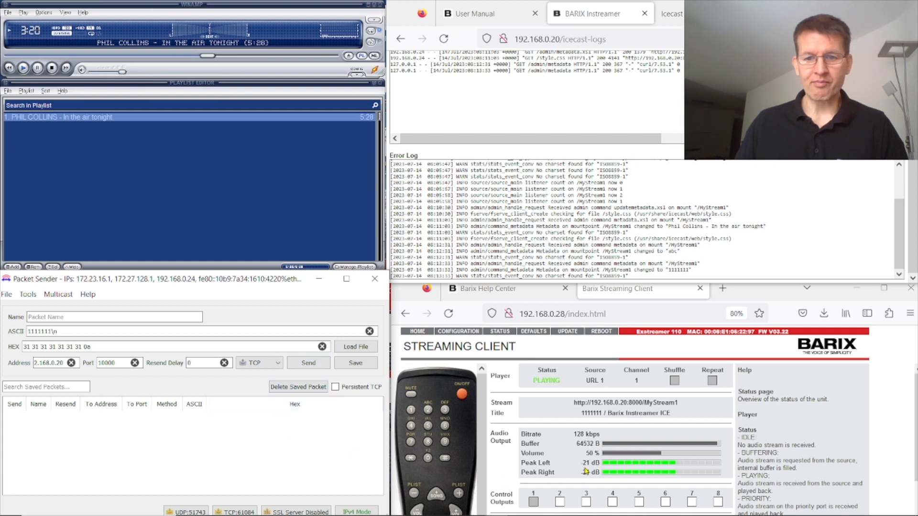
Step: Confirm the stream title 1111111 in the client and the Icecast log, then bring up the Help Center
drag(580, 414, 604, 414)
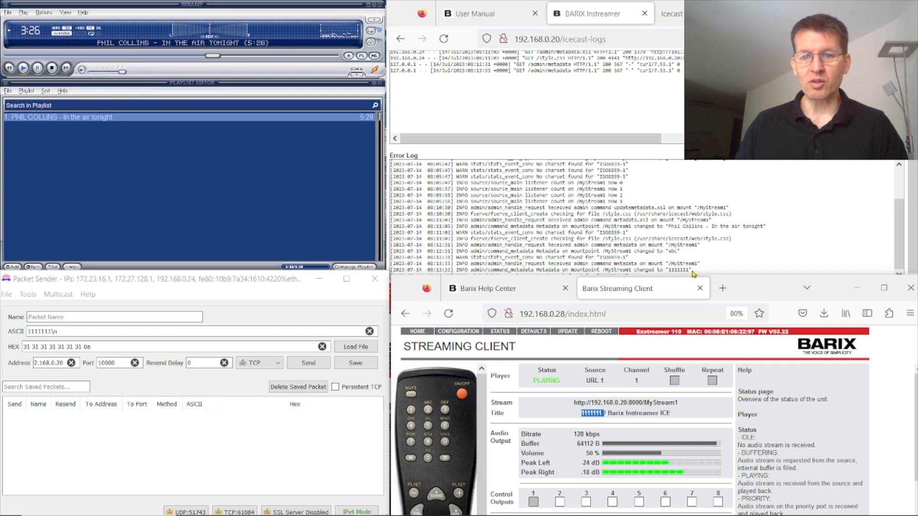
drag(696, 273, 586, 271)
click(257, 283)
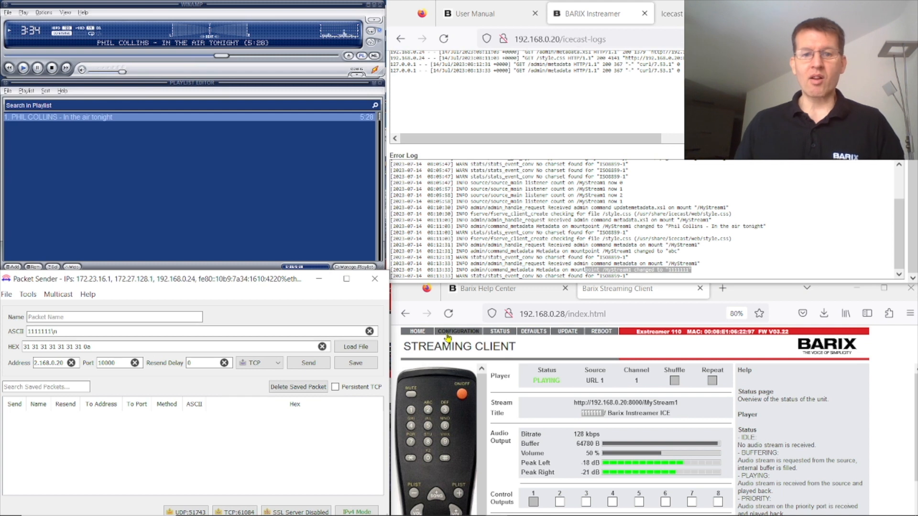
click(763, 296)
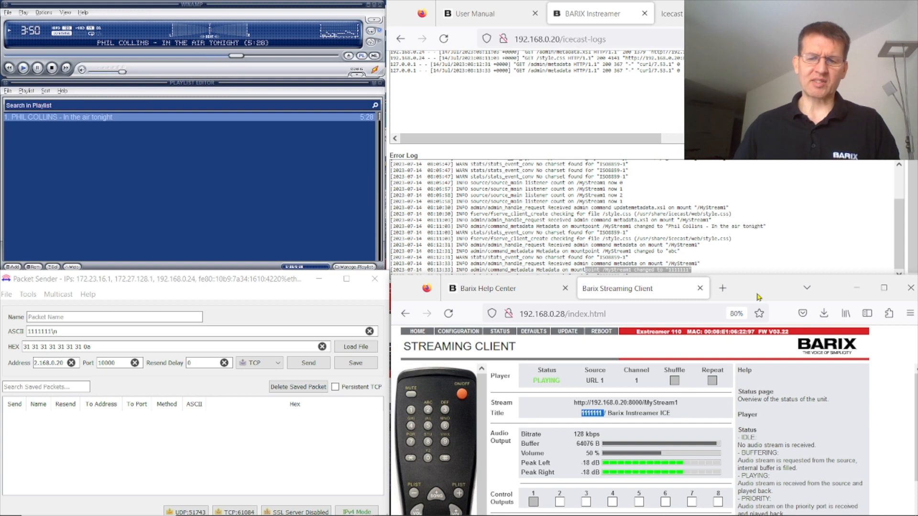
click(493, 290)
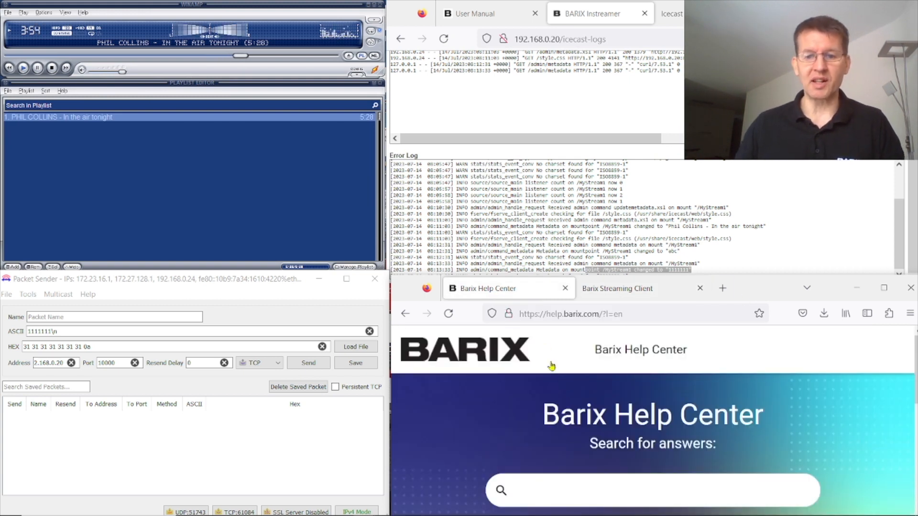
Step: Search the Help Center for 'metada' and read 'How to trigger Relays using metadata'
click(884, 288)
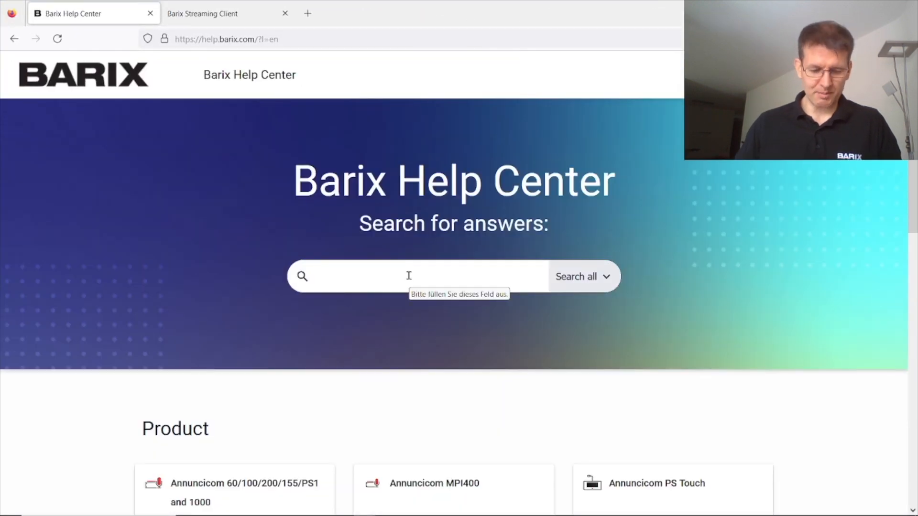
click(409, 276)
text(metada)
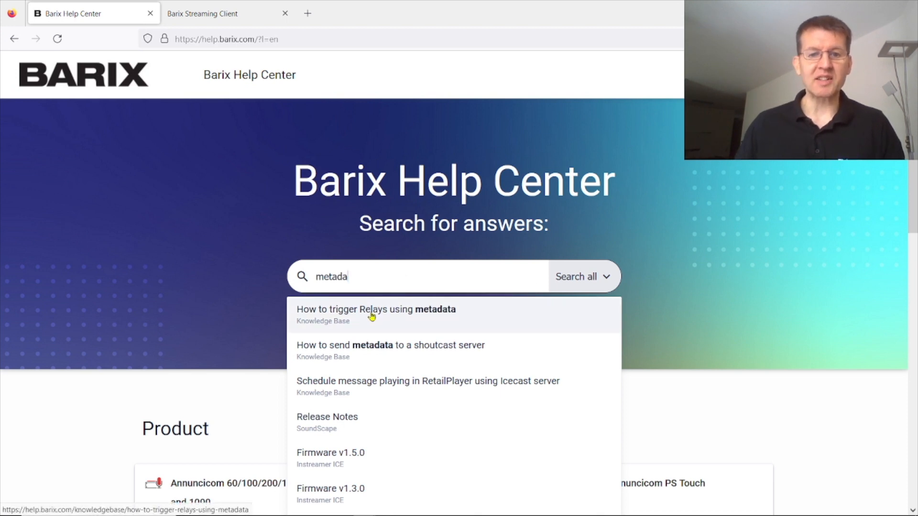
click(372, 316)
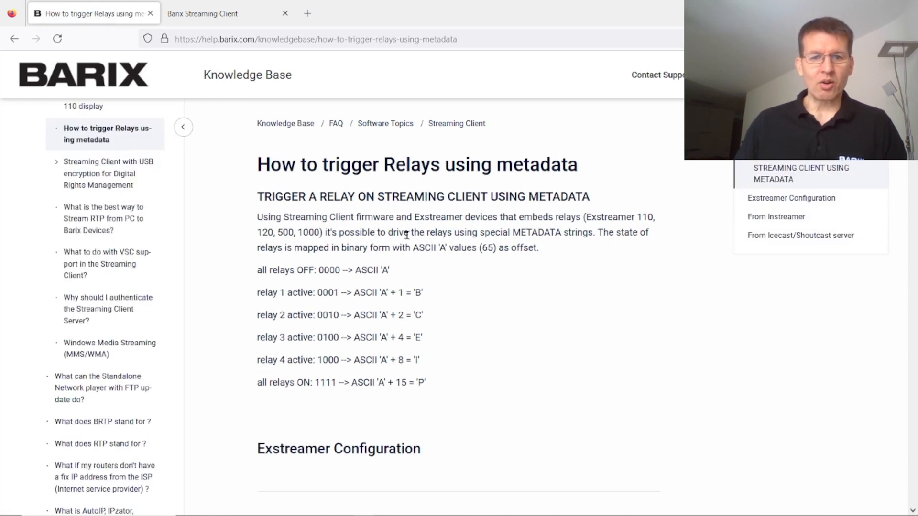
scroll(407, 234, down, 3)
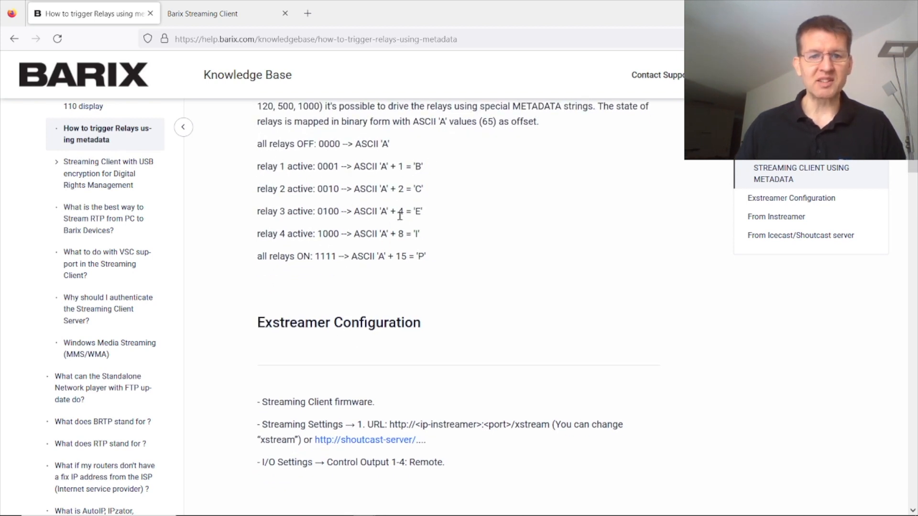
scroll(402, 271, down, 2)
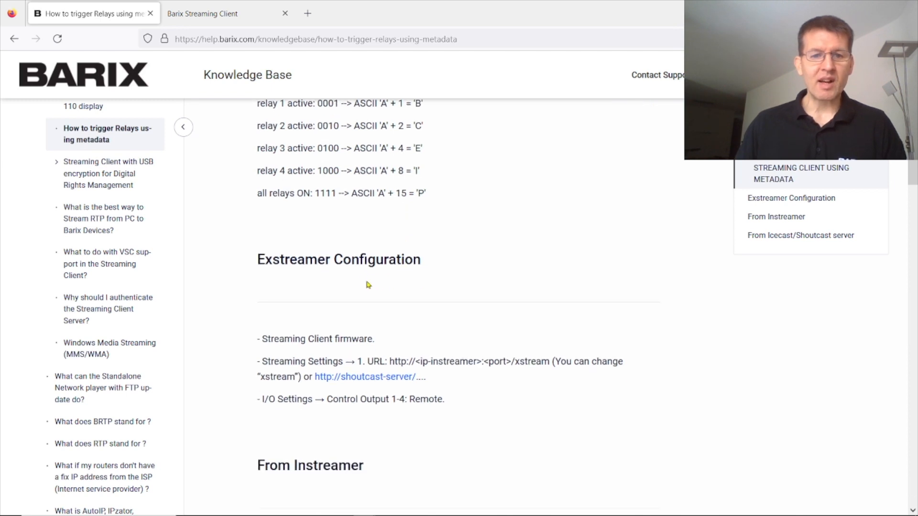
scroll(335, 286, down, 2)
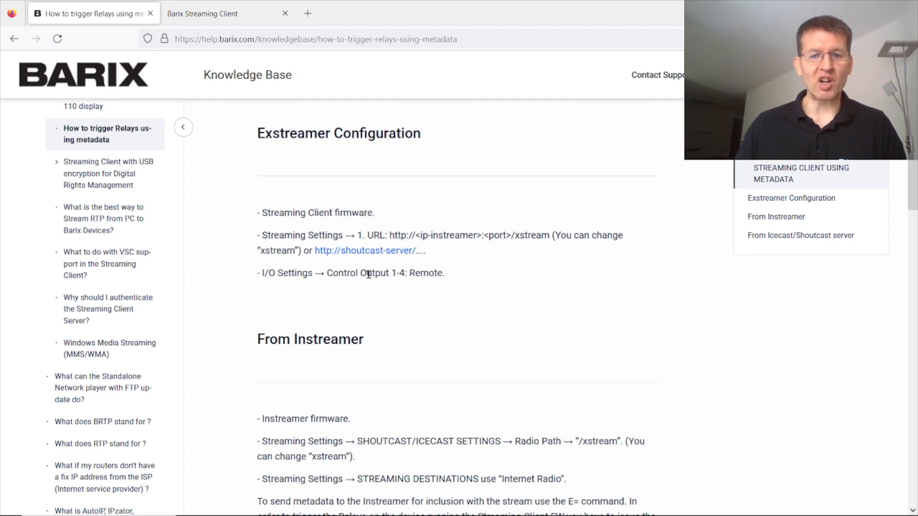
scroll(452, 284, down, 7)
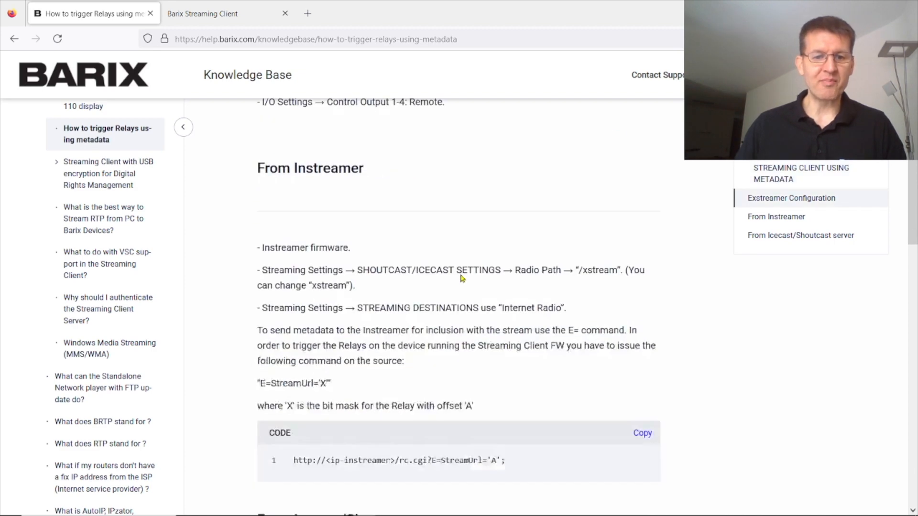
scroll(460, 279, down, 5)
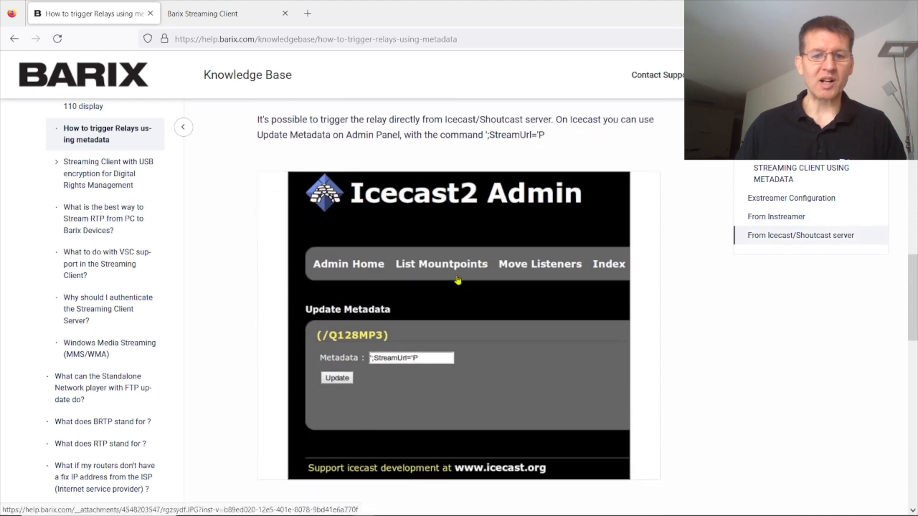
scroll(458, 281, up, 2)
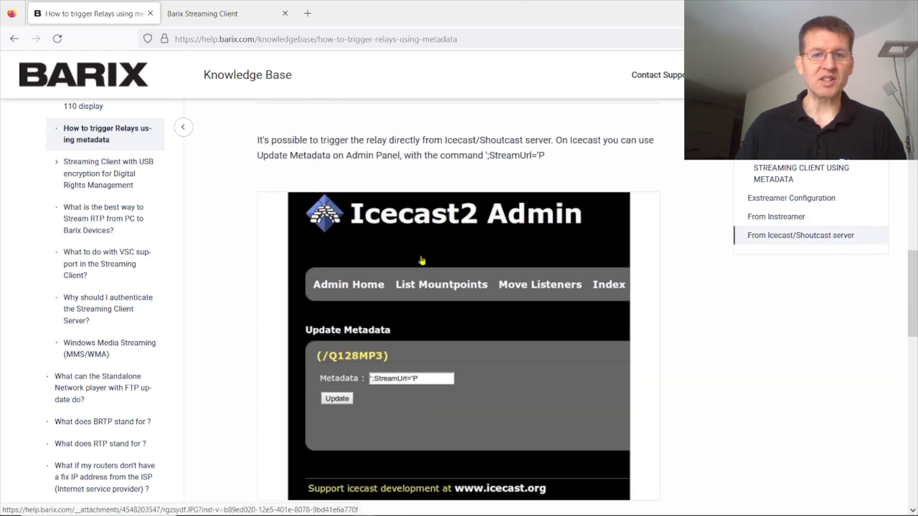
scroll(421, 298, down, 1)
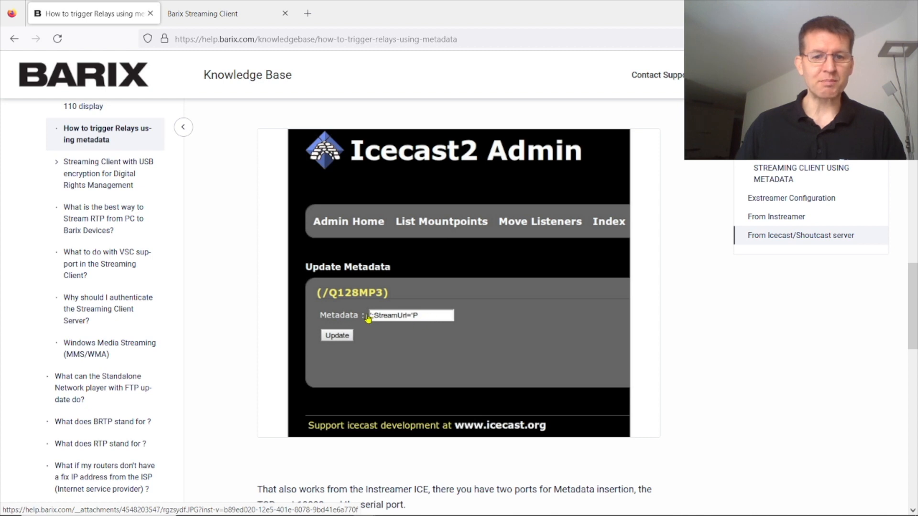
scroll(487, 304, down, 3)
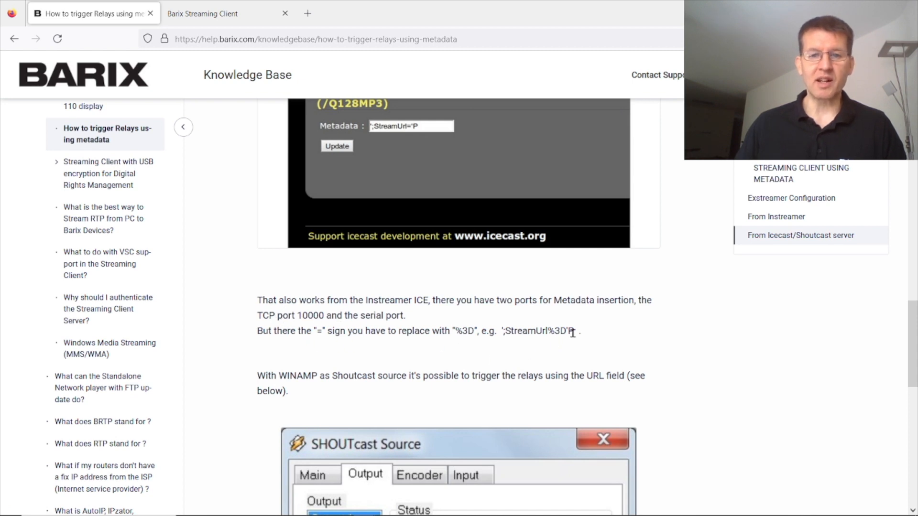
Step: Select the ';StreamUrl%3D'P' example, then return to the Streaming Client status page
drag(575, 334, 501, 341)
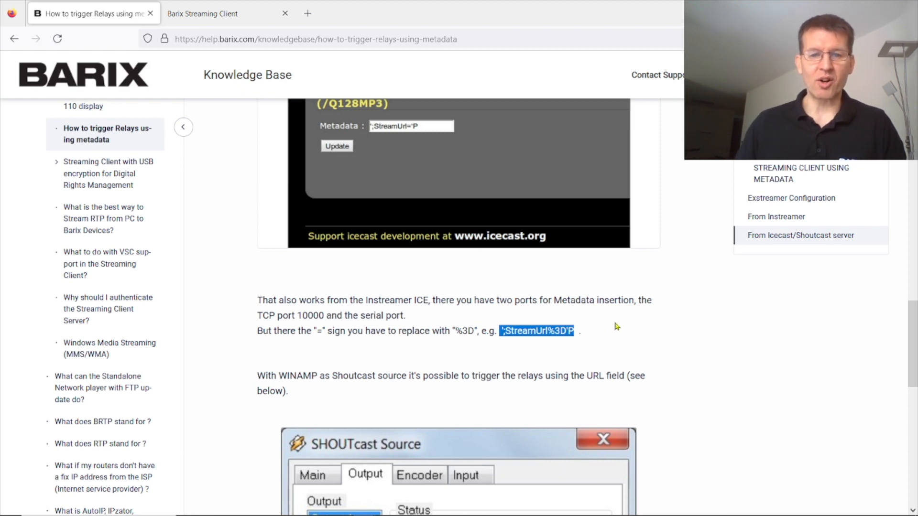
scroll(617, 326, down, 3)
scroll(674, 290, down, 5)
scroll(457, 274, up, 3)
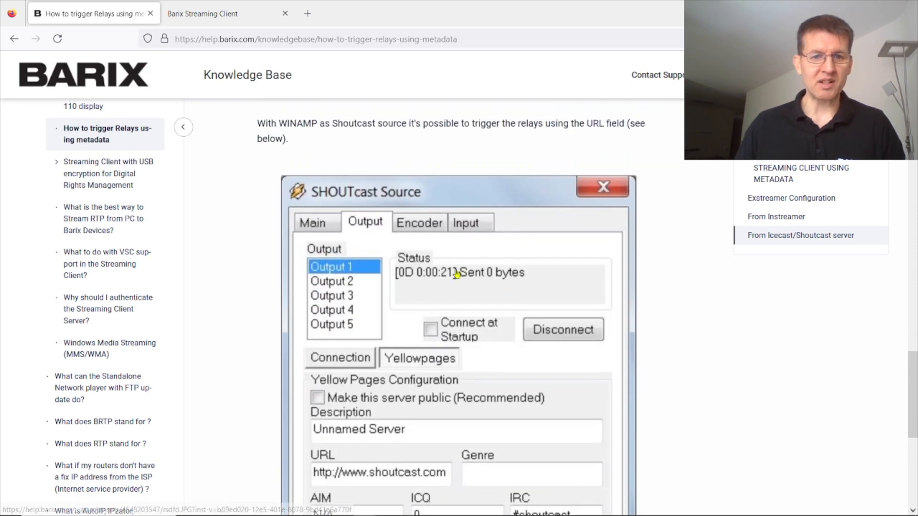
scroll(456, 273, down, 2)
scroll(375, 312, down, 5)
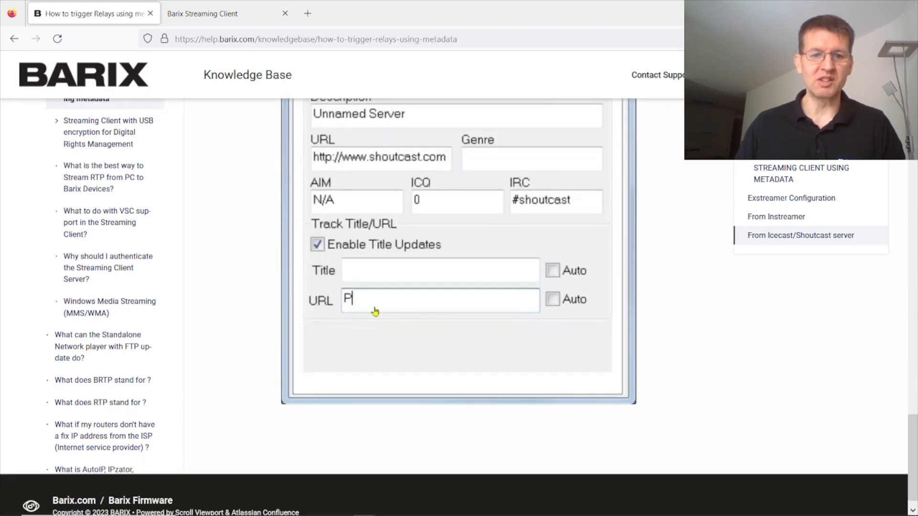
scroll(525, 284, up, 7)
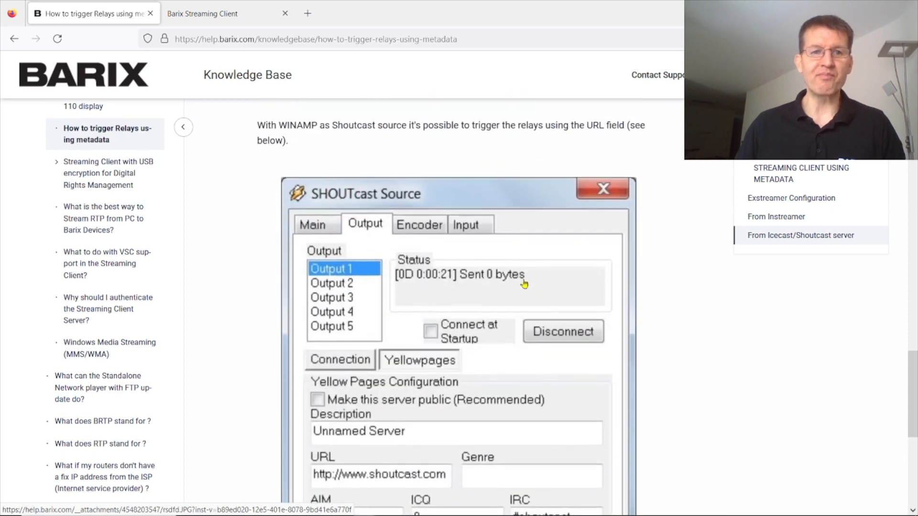
scroll(525, 284, up, 5)
click(216, 14)
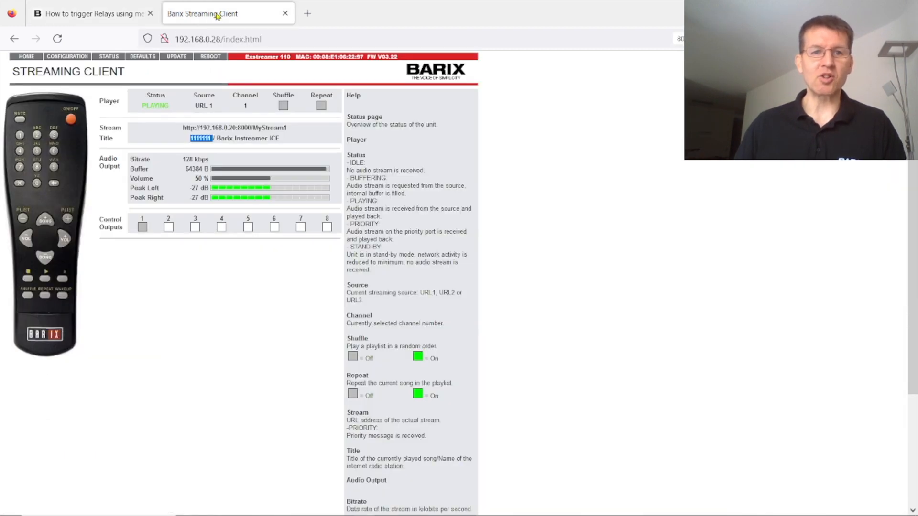
Step: Set I/O Control Output 1 to Remote, apply it, and restore the browser window size
click(71, 58)
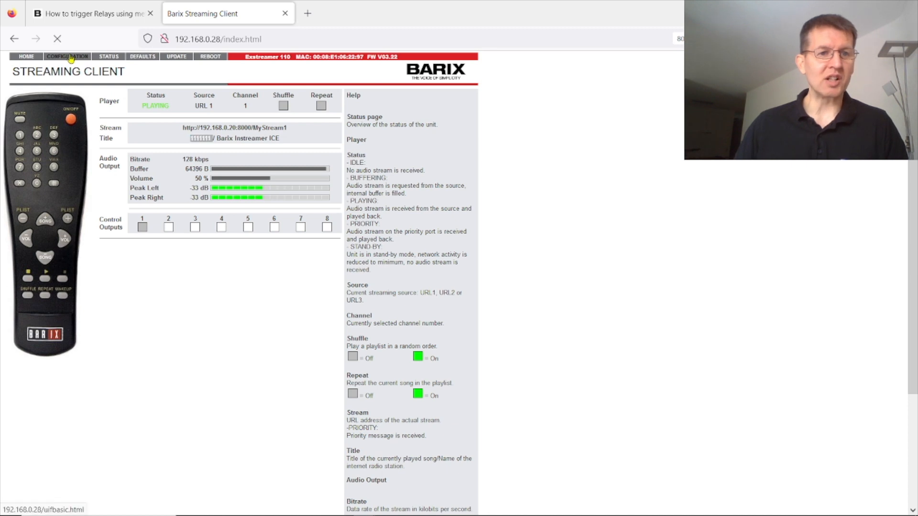
click(50, 111)
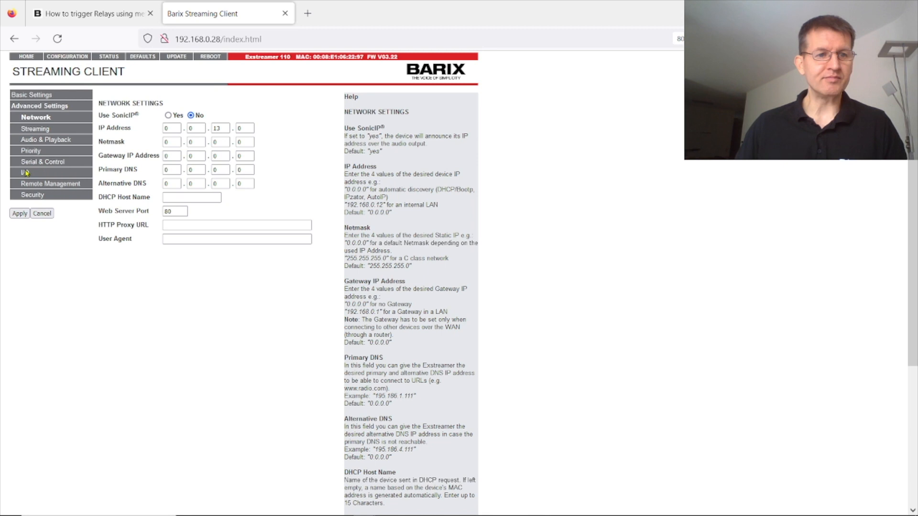
click(25, 175)
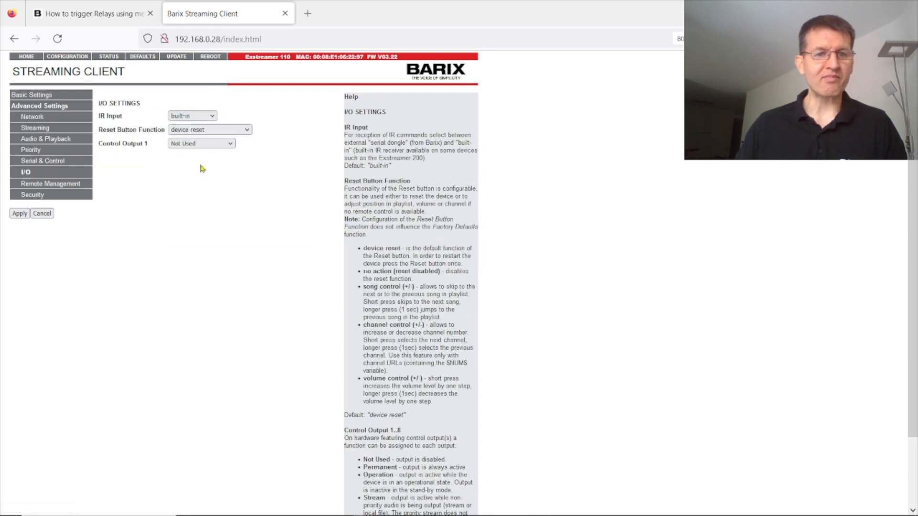
click(217, 146)
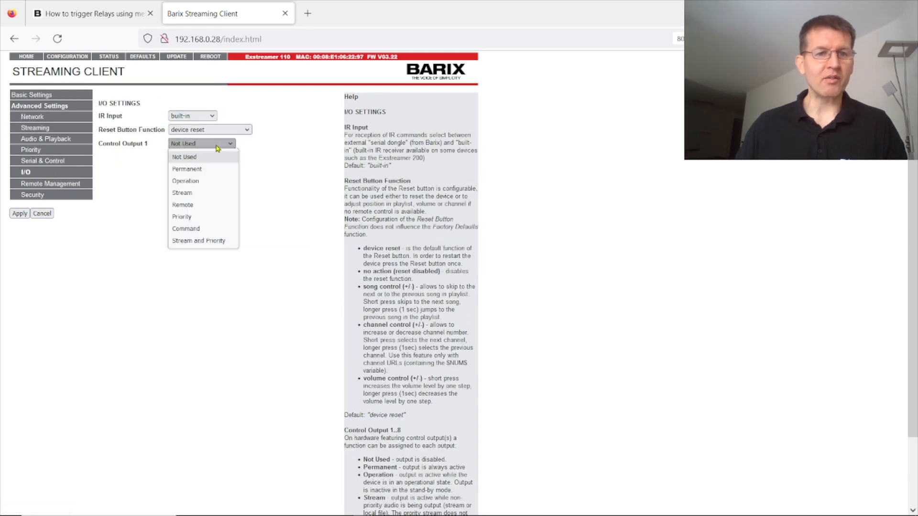
click(185, 205)
click(20, 213)
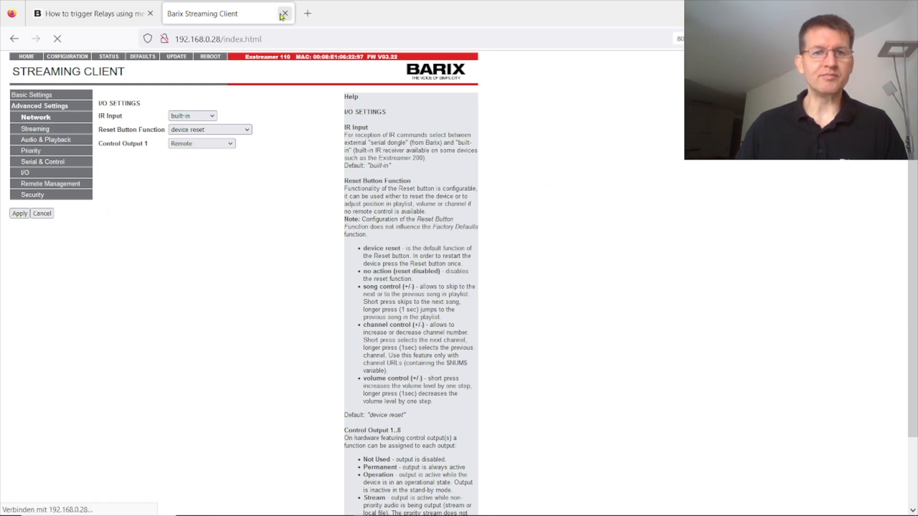
key(super+Down)
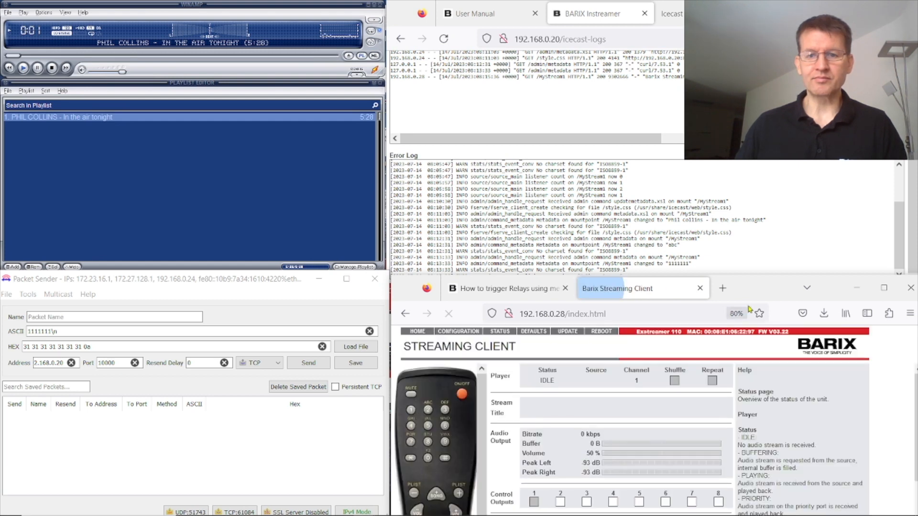
Step: Confirm MyStream1 plays again, then select Packet Sender's ASCII message for replacement with ';StreamUrl%3D'P'
mouse_move(767, 292)
mouse_down()
mouse_move(766, 258)
mouse_move(766, 286)
mouse_up()
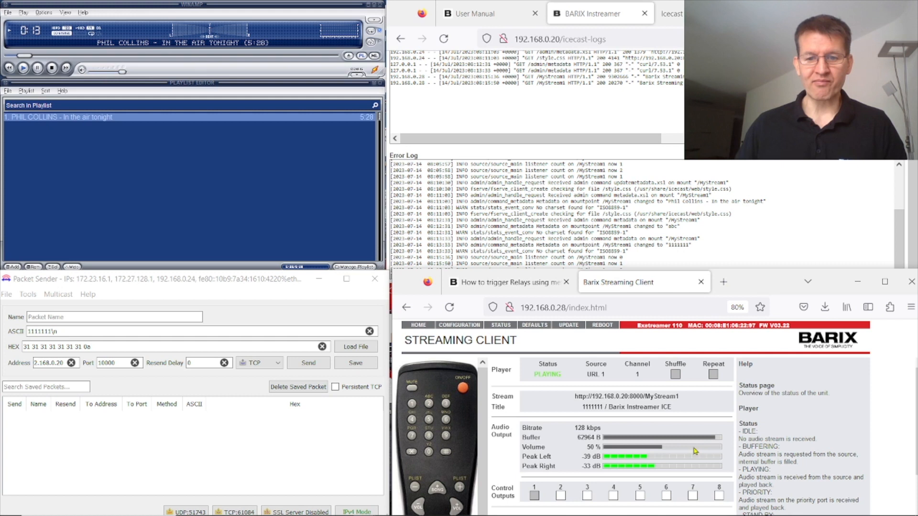
scroll(812, 426, down, 5)
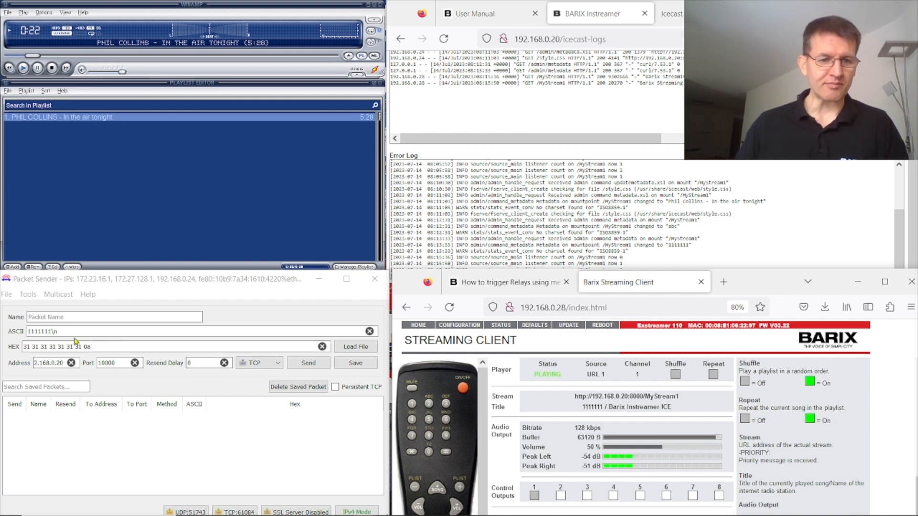
drag(69, 332, 26, 330)
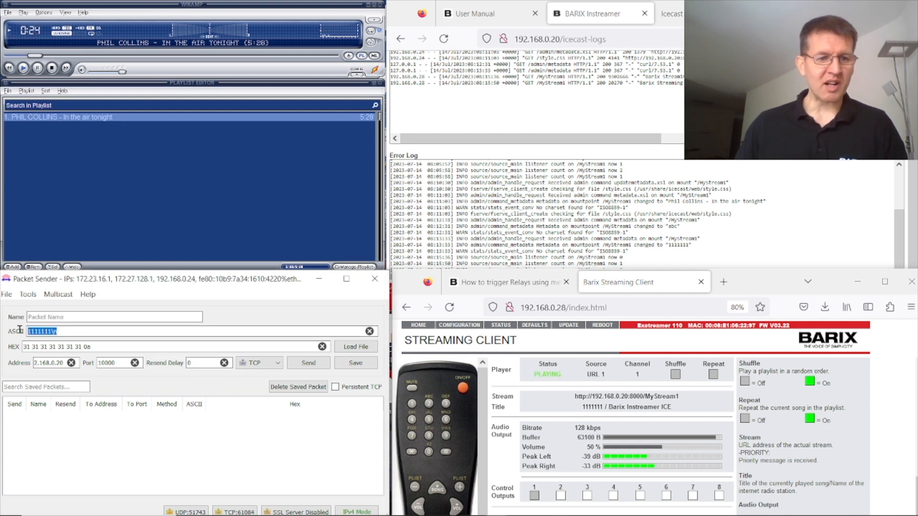
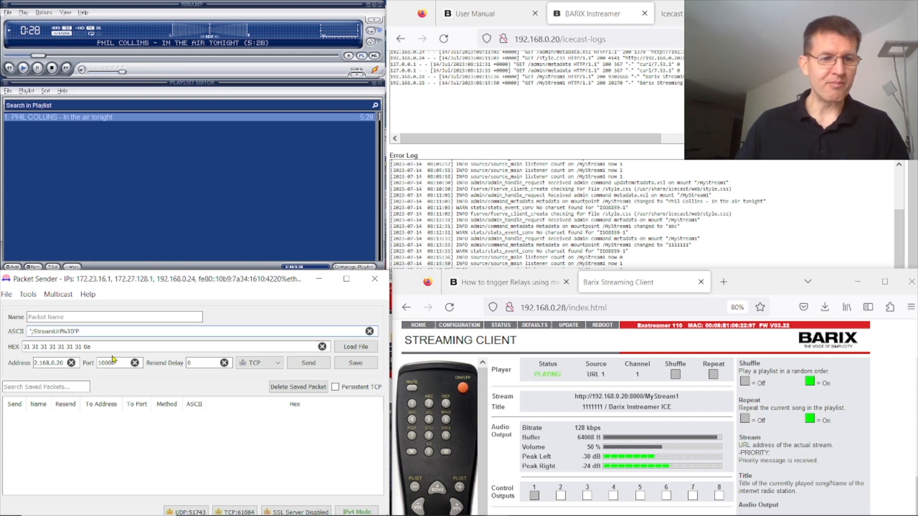
Step: Send the StreamUrl packet with its hex bytes ending in 0a to the Barix device
click(111, 349)
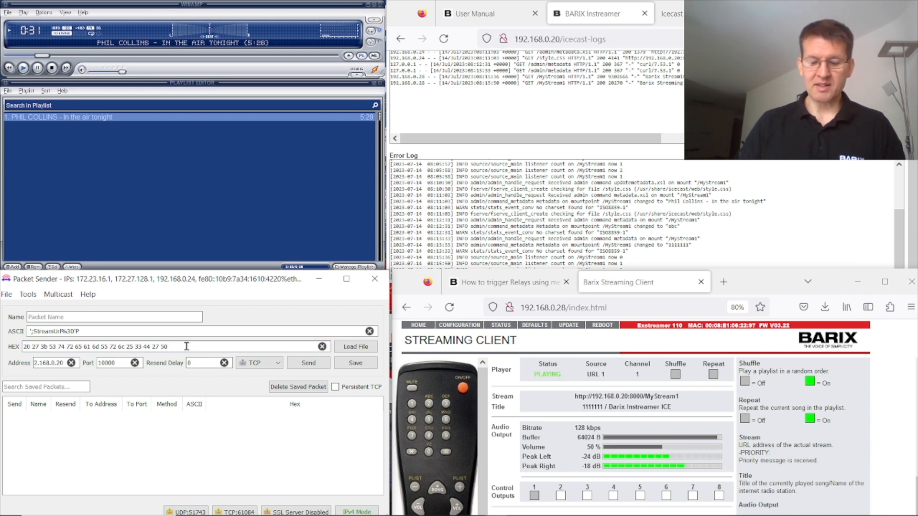
text(0a)
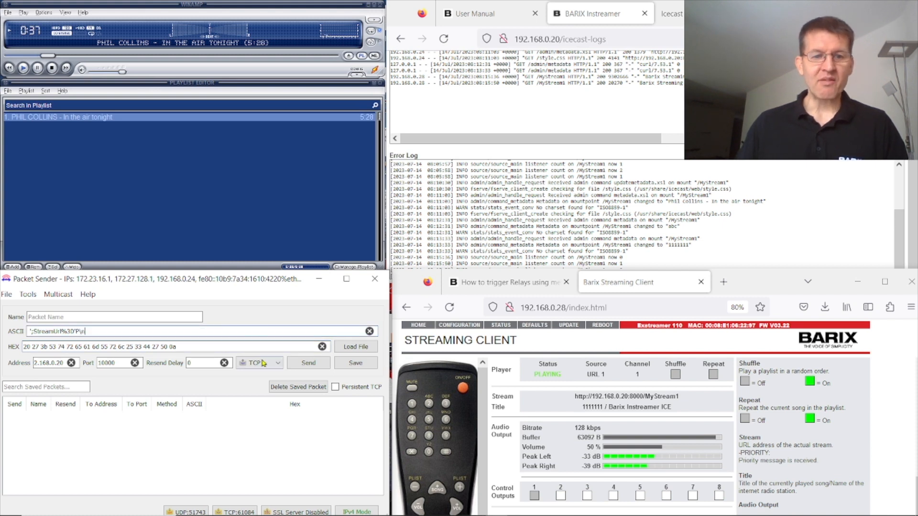
click(313, 369)
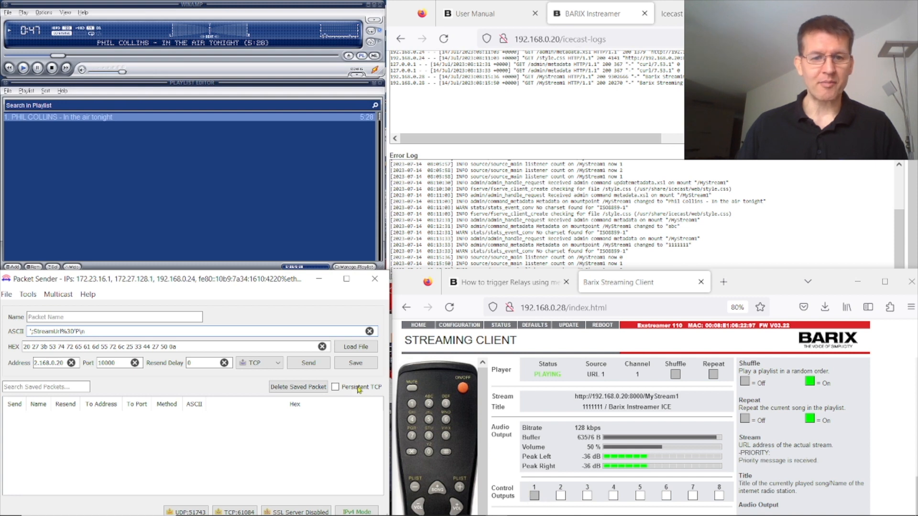
click(308, 365)
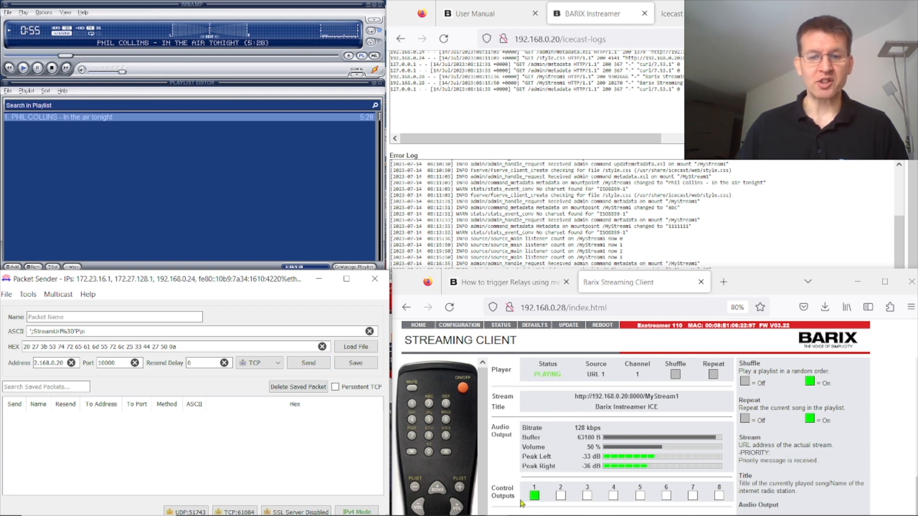
Step: Add 'A' before \n in the ASCII message and send the packet again
click(79, 332)
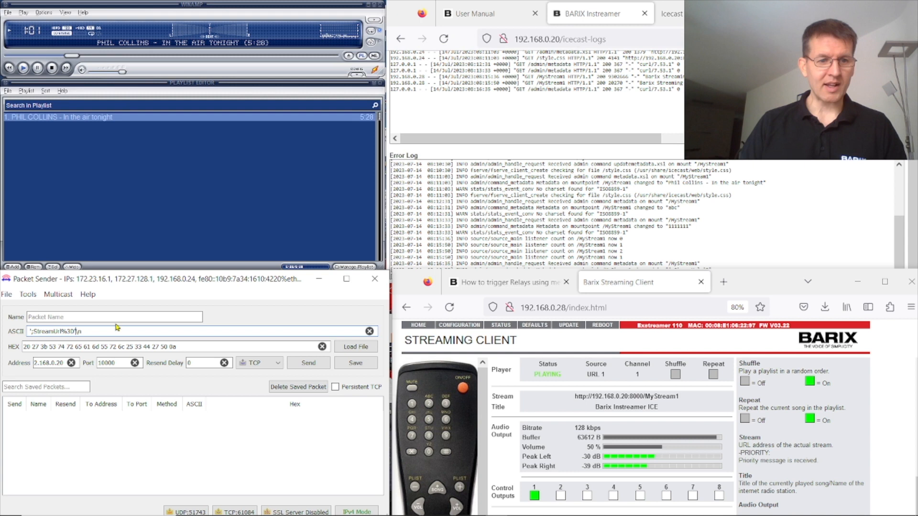
text(A)
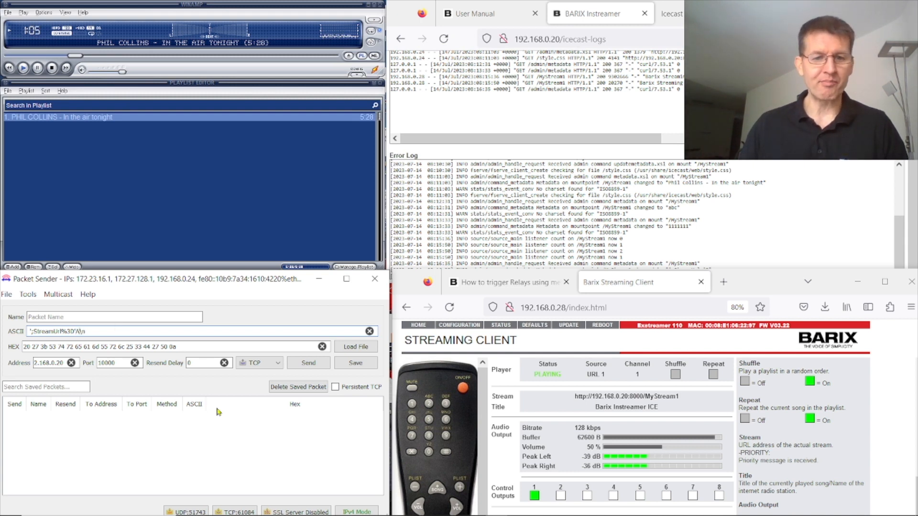
click(311, 365)
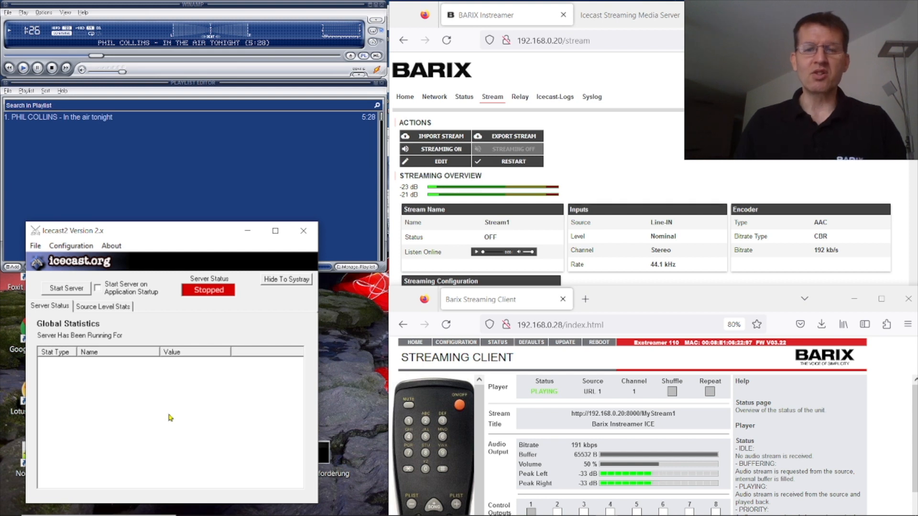
Step: Set the stream's Server Type to Icecast Source and change Remote URL from 127.0.0.1 to 192.168.0.24
click(446, 164)
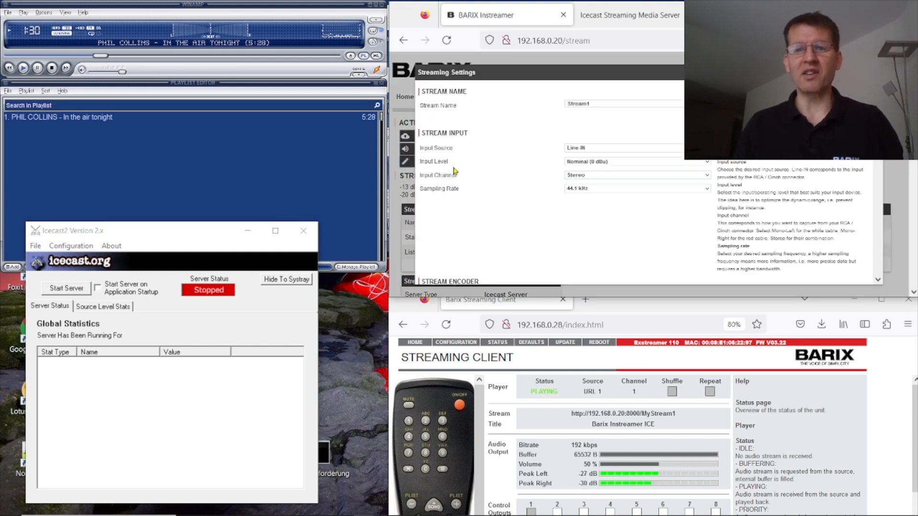
scroll(540, 150, down, 5)
scroll(543, 154, down, 4)
scroll(626, 157, up, 3)
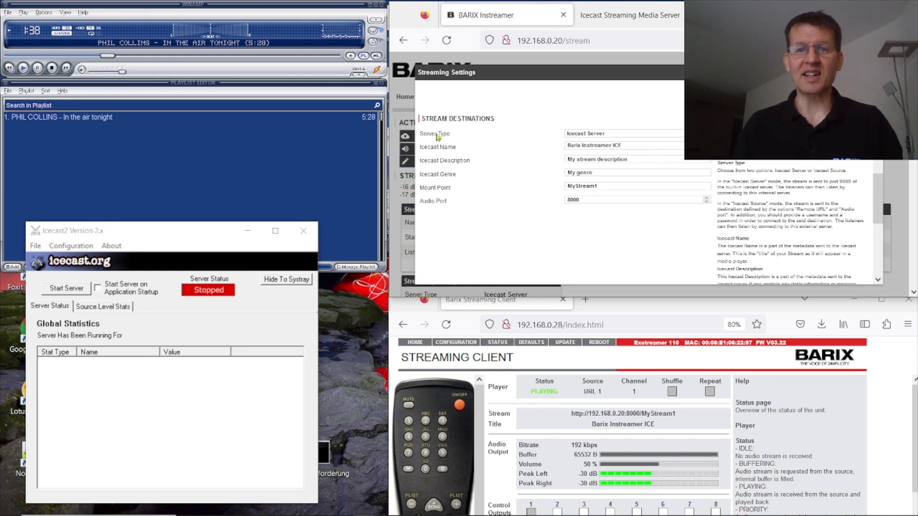
click(624, 136)
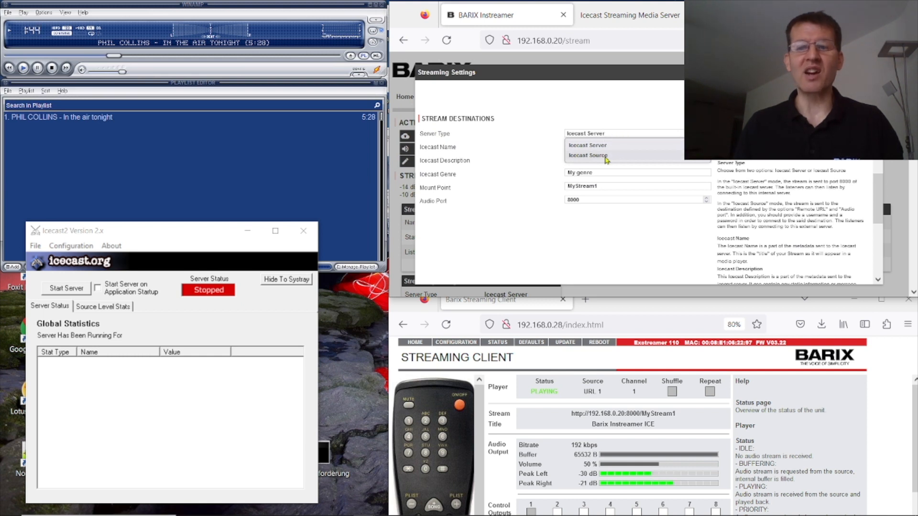
click(606, 157)
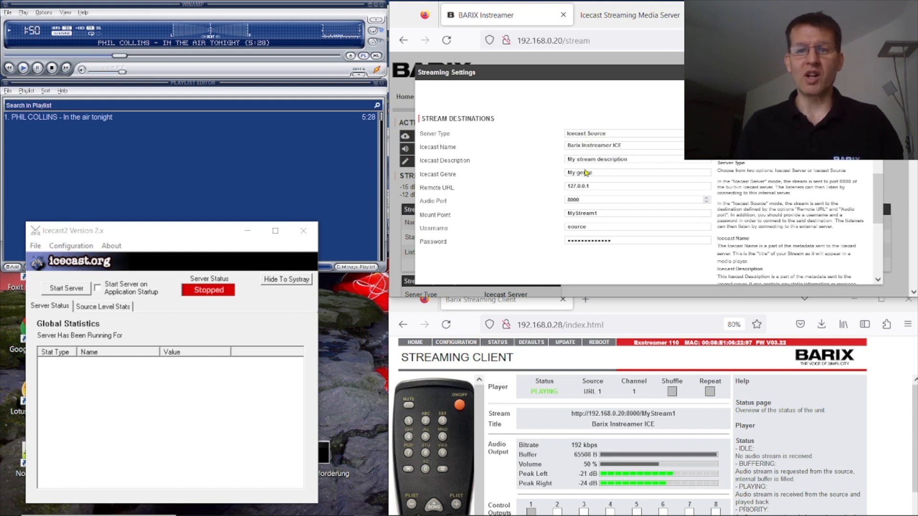
click(598, 187)
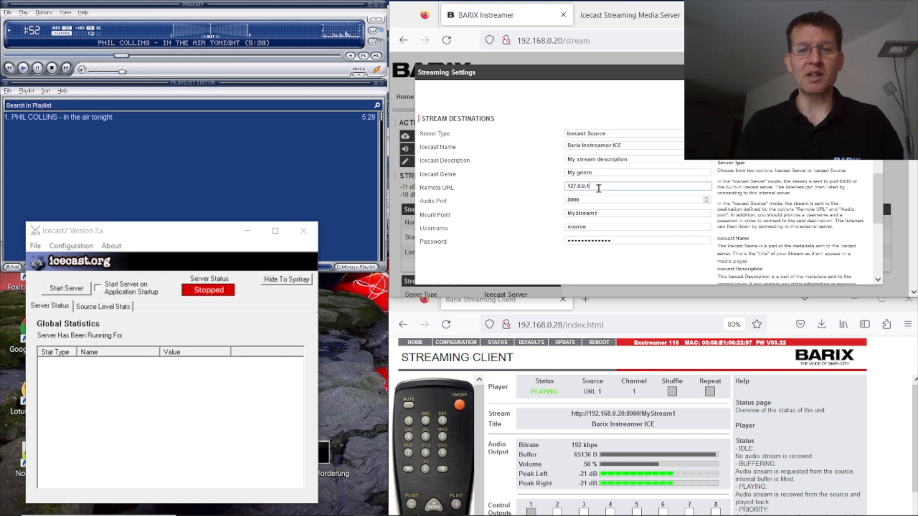
key(BackSpace)
key(BackSpace)
key(BackSpace)
key(BackSpace)
key(BackSpace)
key(BackSpace)
key(BackSpace)
key(BackSpace)
key(BackSpace)
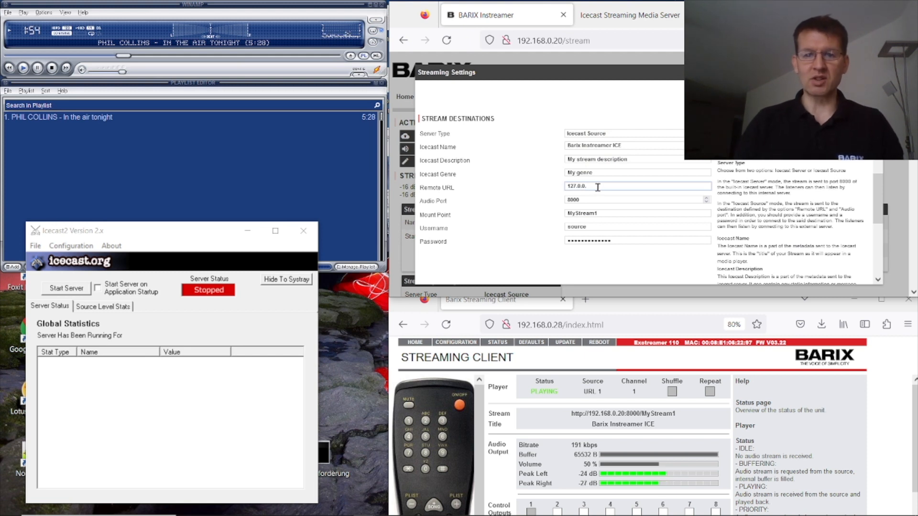
text(192)
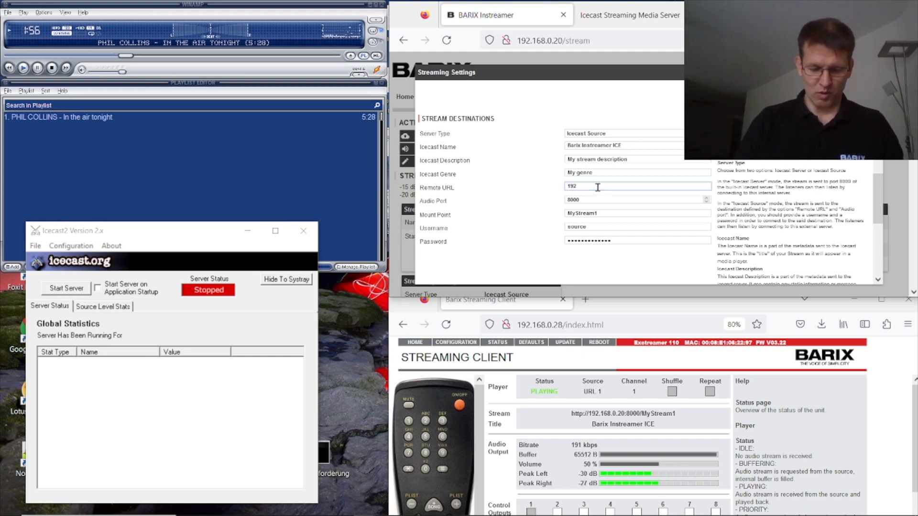
text(.168.0.24)
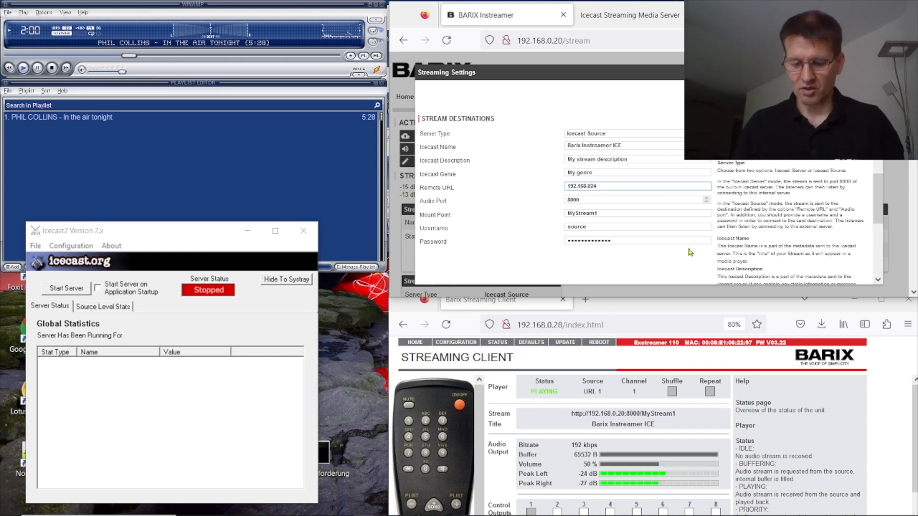
key(BackSpace)
key(BackSpace)
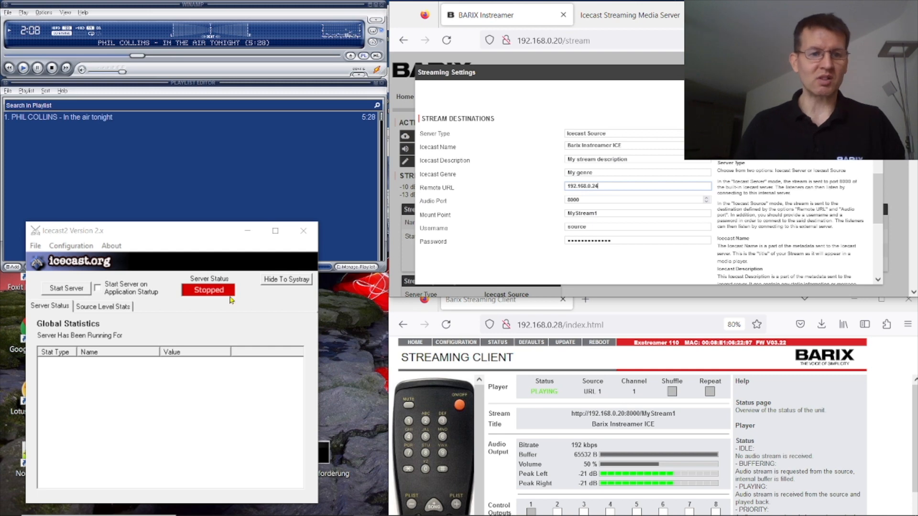
click(71, 246)
click(81, 258)
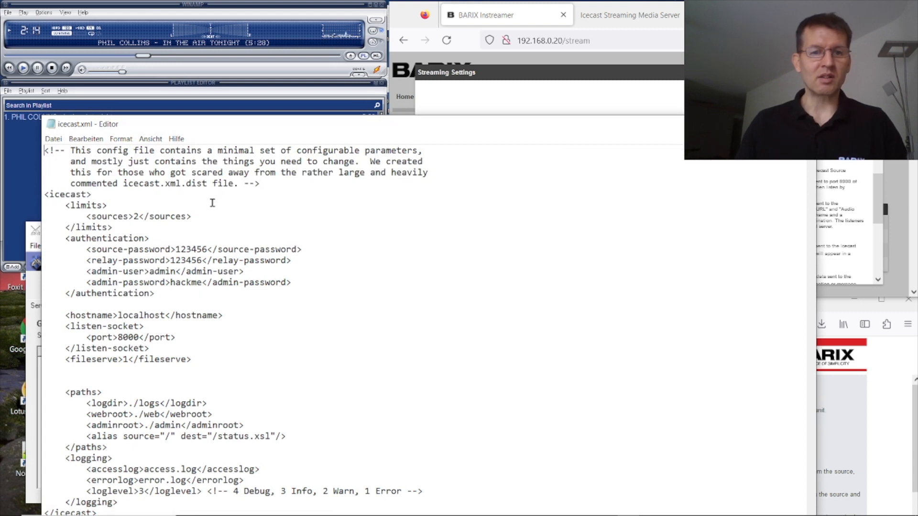
drag(103, 247, 241, 250)
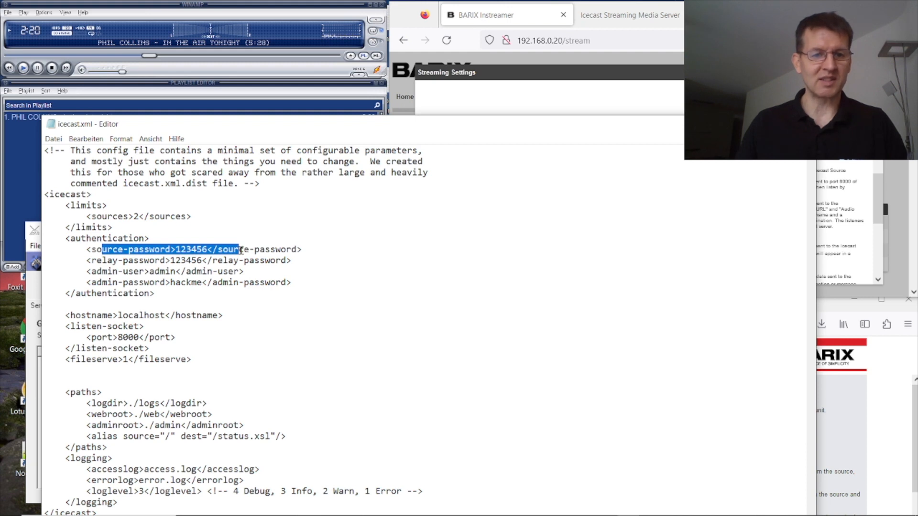
drag(120, 337, 144, 343)
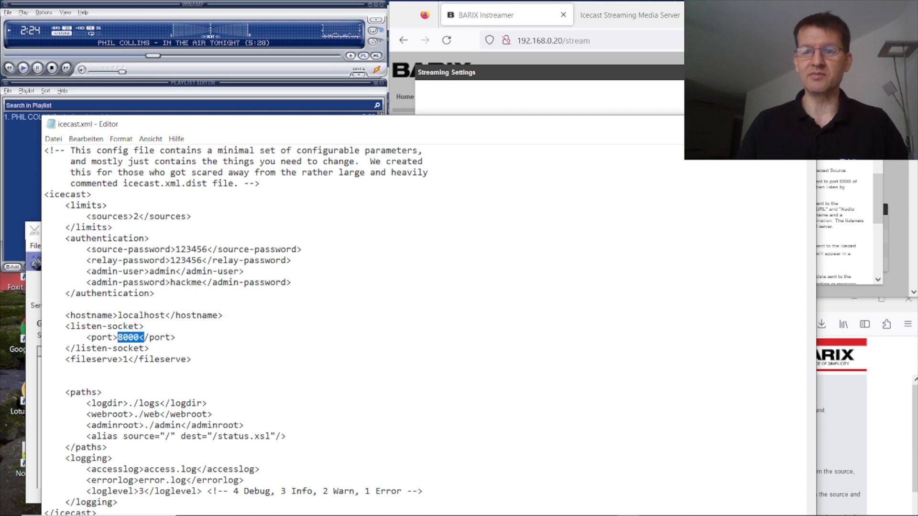
click(746, 124)
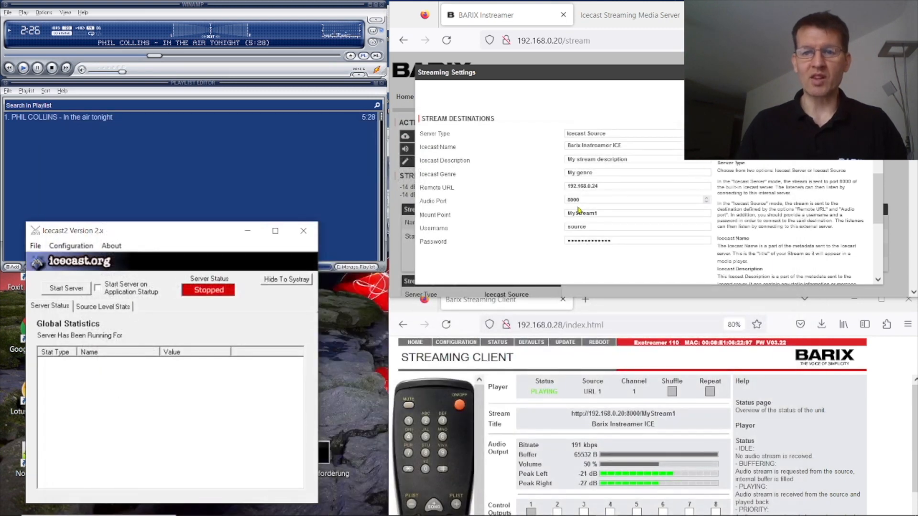
Step: Replace the stream's source password with the Icecast source password
click(621, 240)
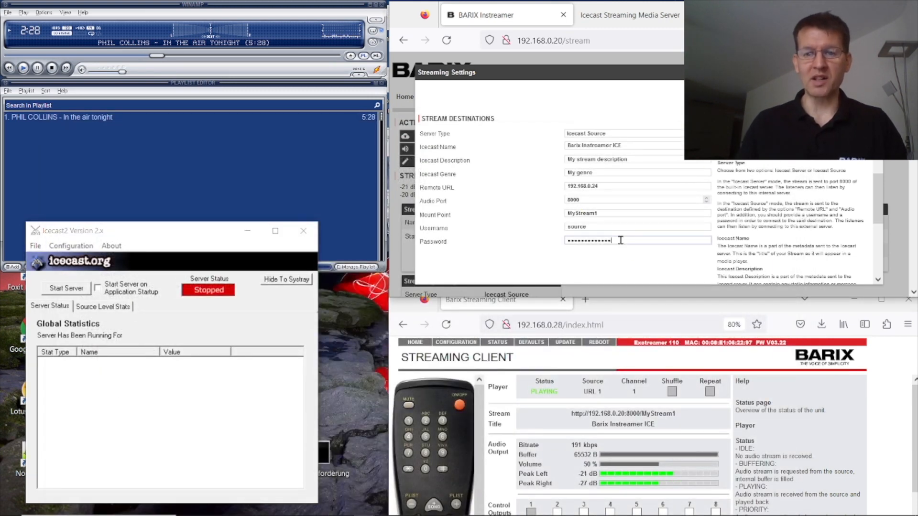
key(BackSpace)
key(BackSpace)
key(BackSpace)
key(BackSpace)
key(BackSpace)
key(BackSpace)
key(BackSpace)
key(BackSpace)
key(BackSpace)
key(BackSpace)
key(BackSpace)
key(BackSpace)
key(BackSpace)
key(BackSpace)
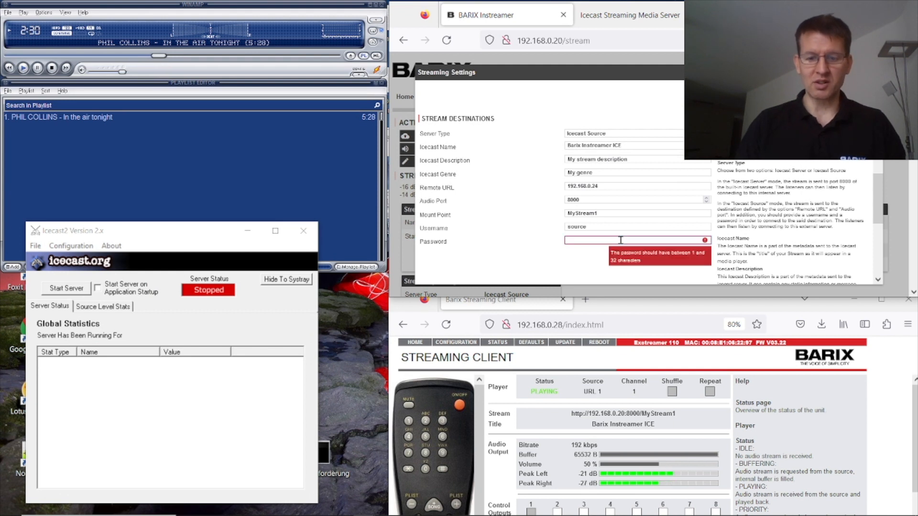
text(hackme)
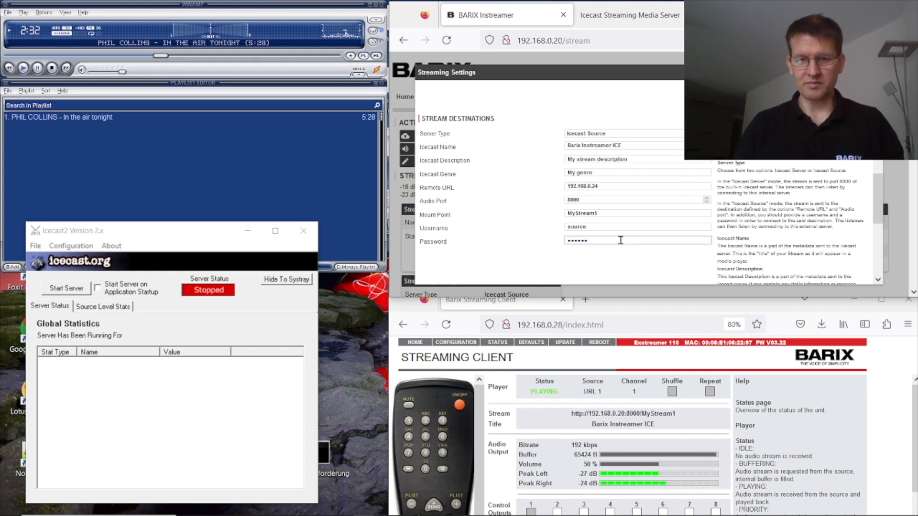
Step: Start the local Icecast server and save the Icecast Source stream settings
scroll(799, 177, down, 1)
scroll(800, 177, down, 5)
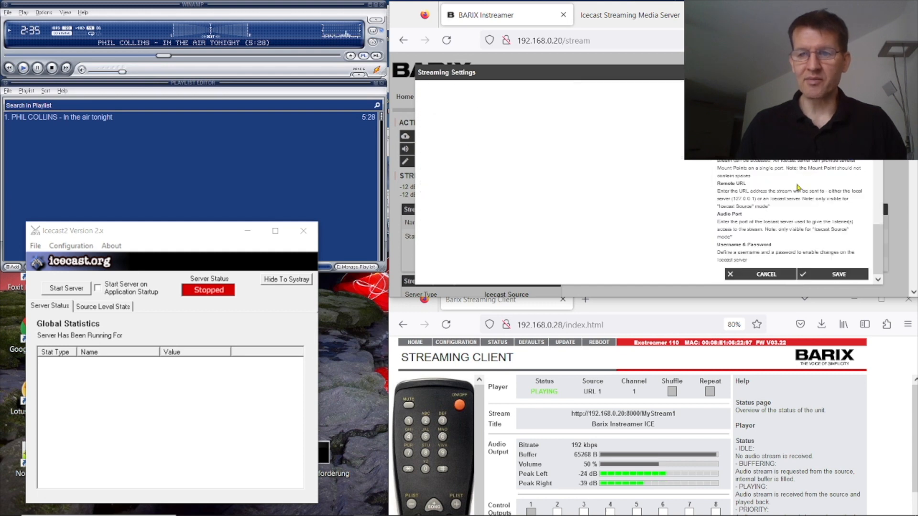
click(73, 289)
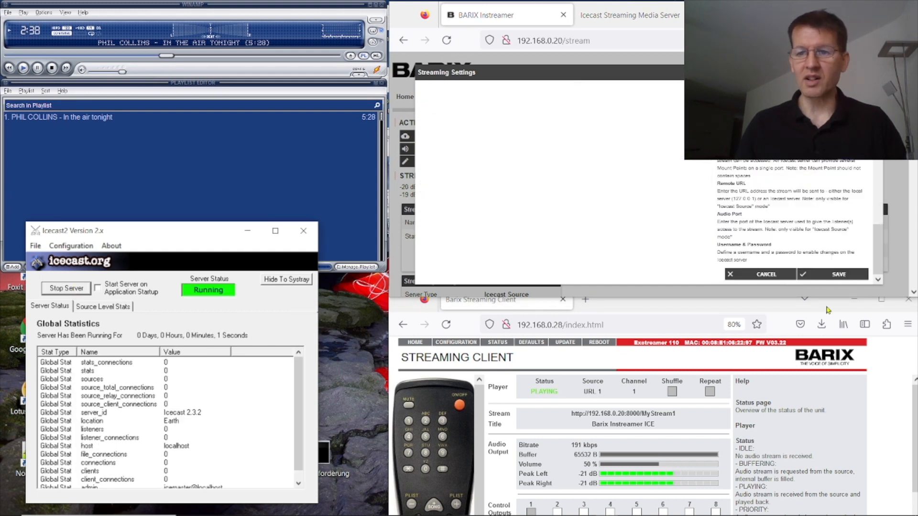
click(839, 275)
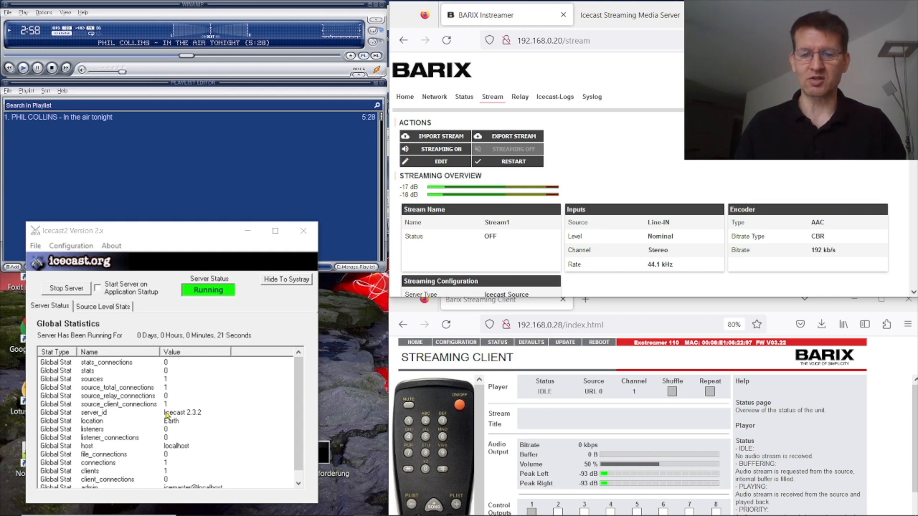
click(462, 343)
click(601, 425)
key(BackSpace)
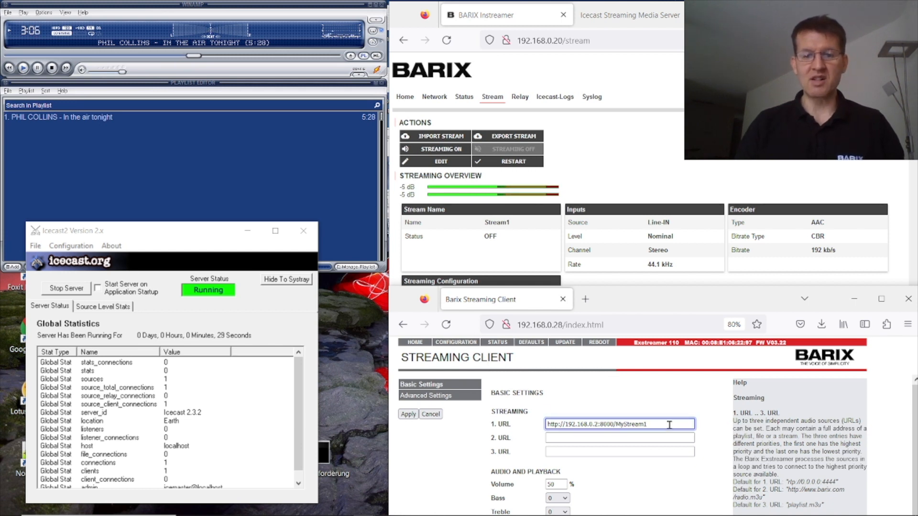
text(4)
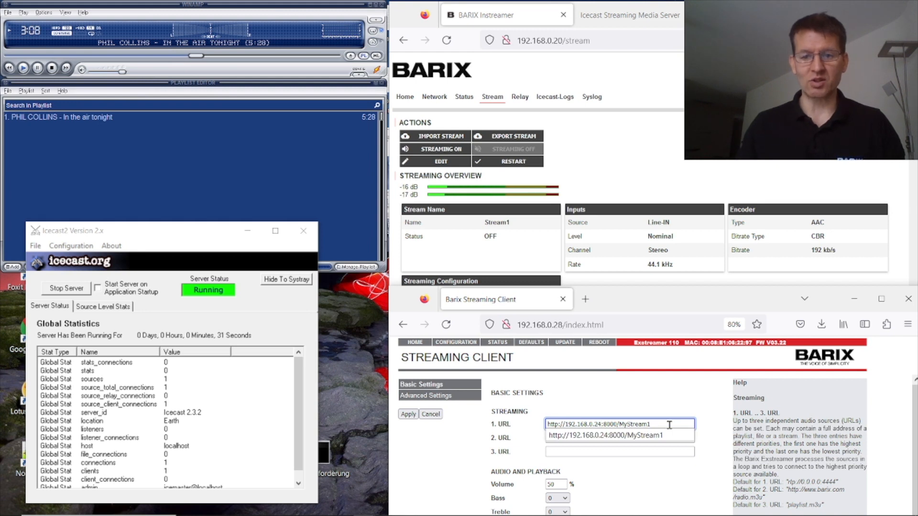
click(409, 414)
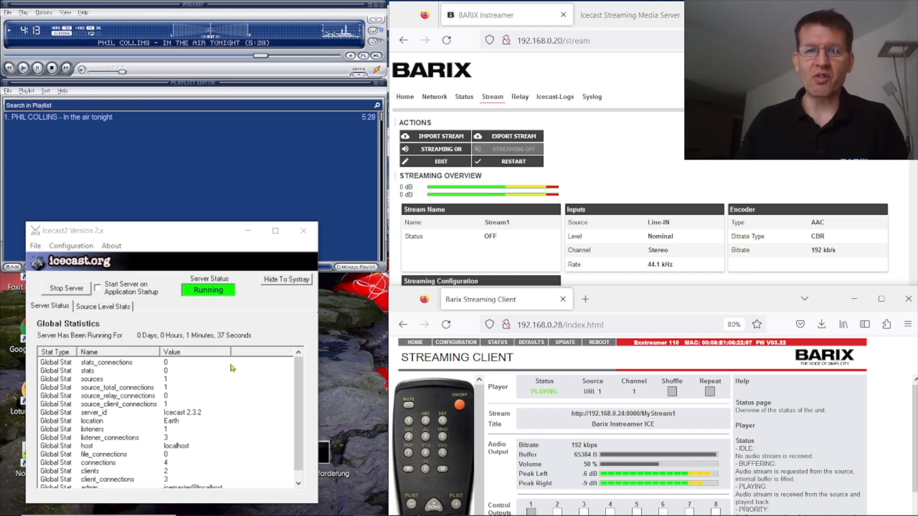
Step: Show the Icecast Admin Home server stats, then bring the COM3 Tera Term window forward
click(640, 16)
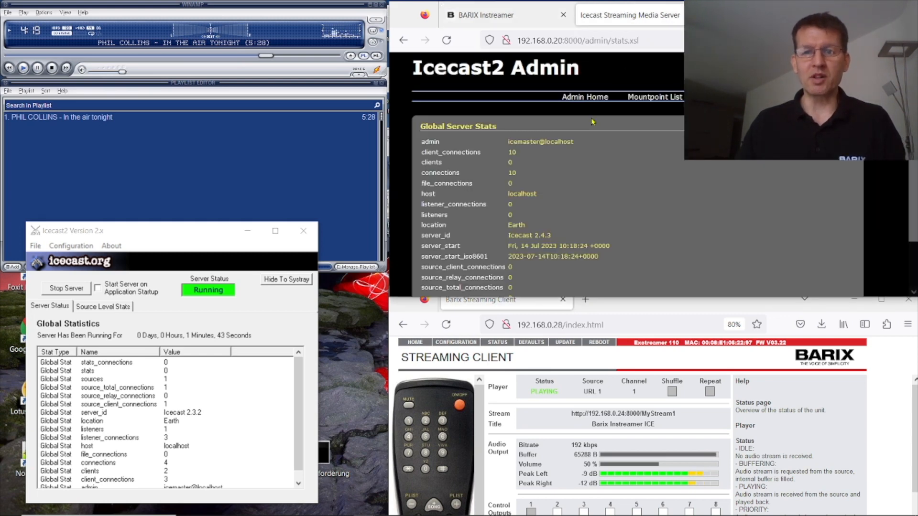
click(582, 98)
scroll(655, 188, down, 2)
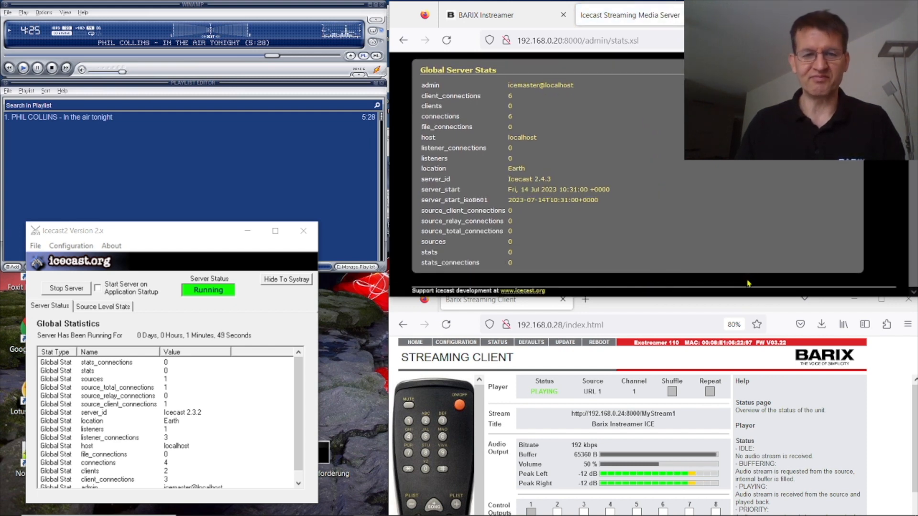
mouse_move(561, 515)
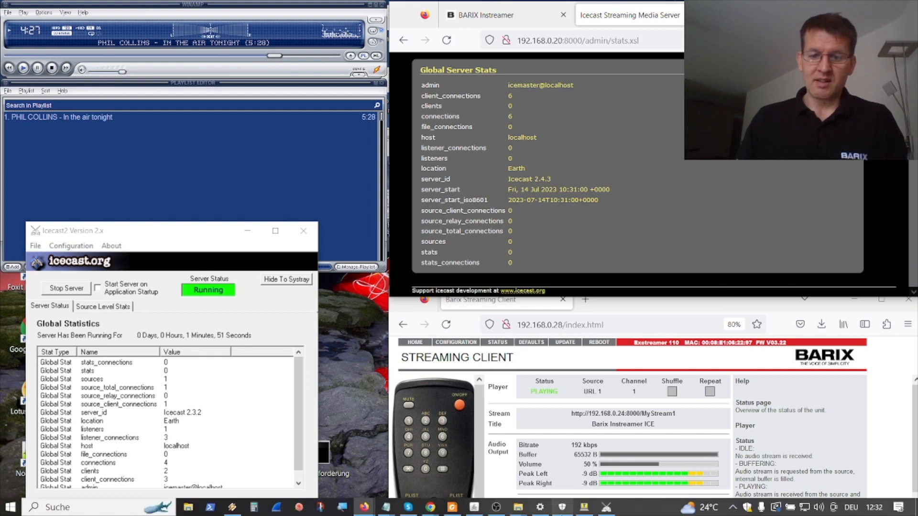
click(585, 509)
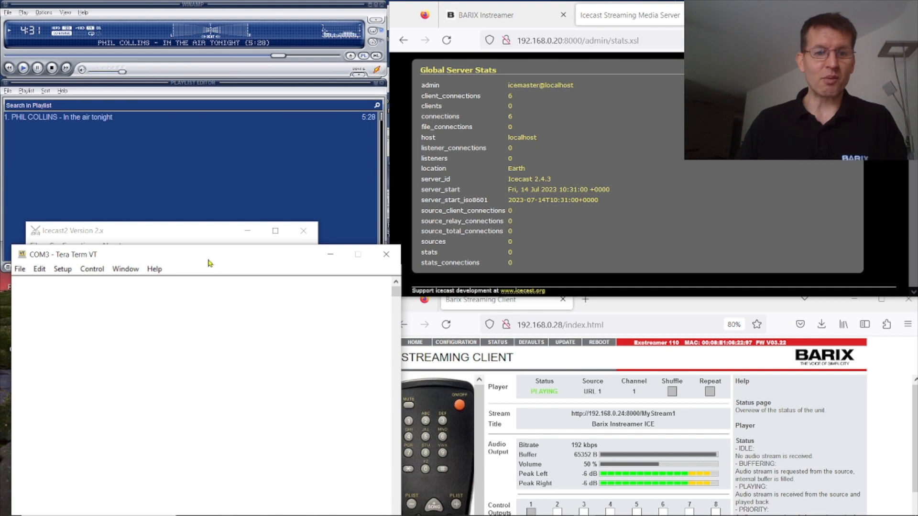
Step: Send the metadata text 'abc' through the COM3 terminal
drag(209, 263, 205, 258)
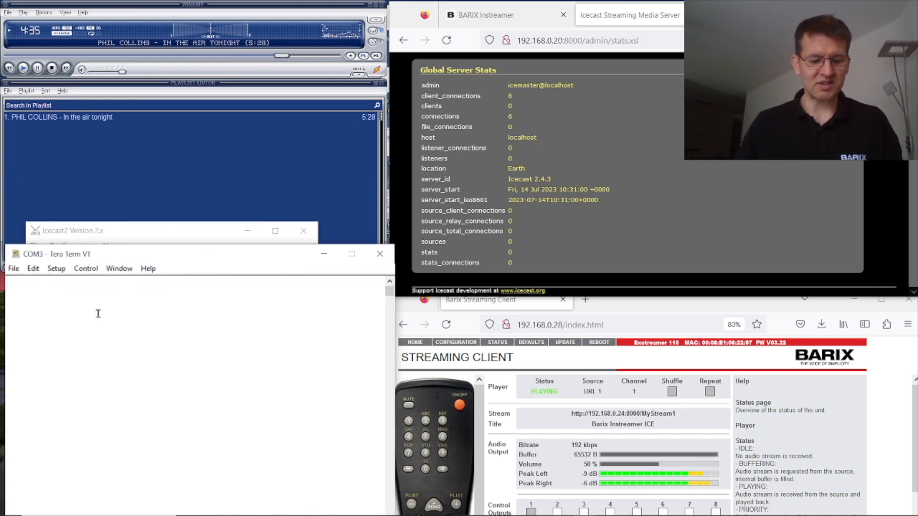
text(abc)
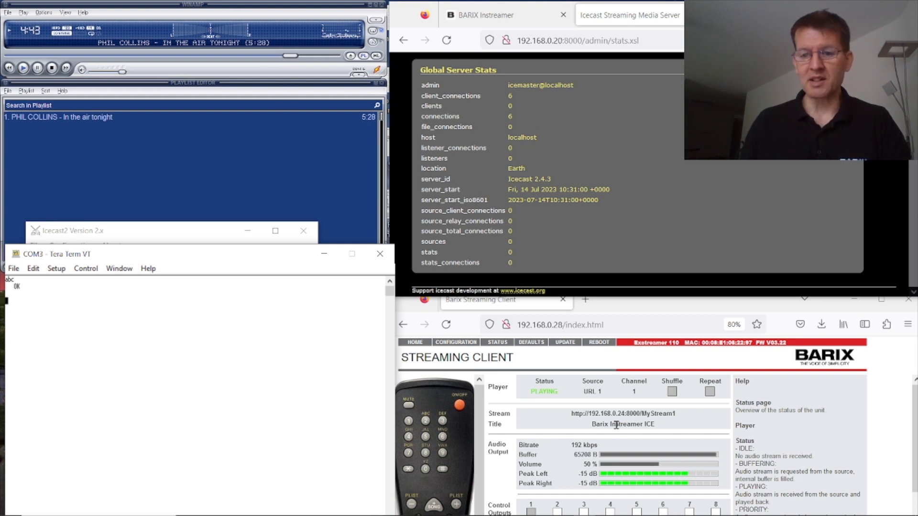
Step: Find the Icecast error-log entry about metadata for non-existent /MyStream1, then return to Stream
click(529, 18)
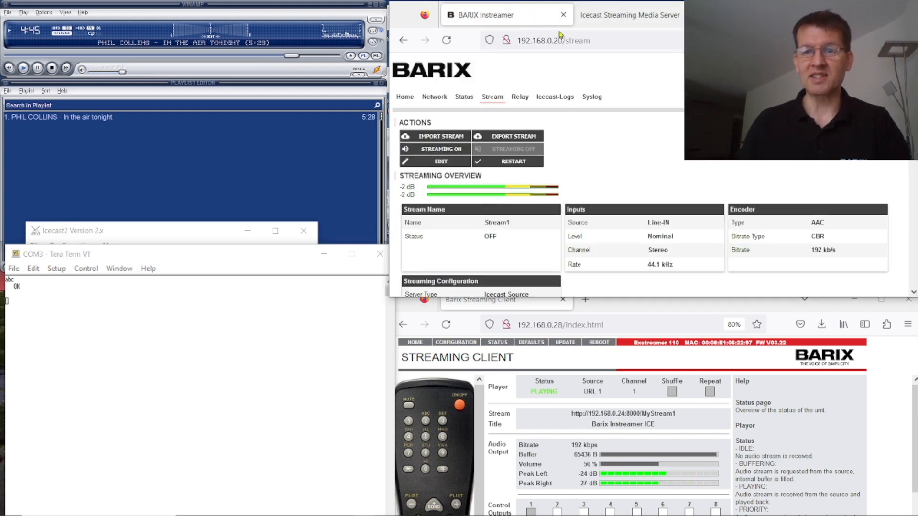
click(560, 98)
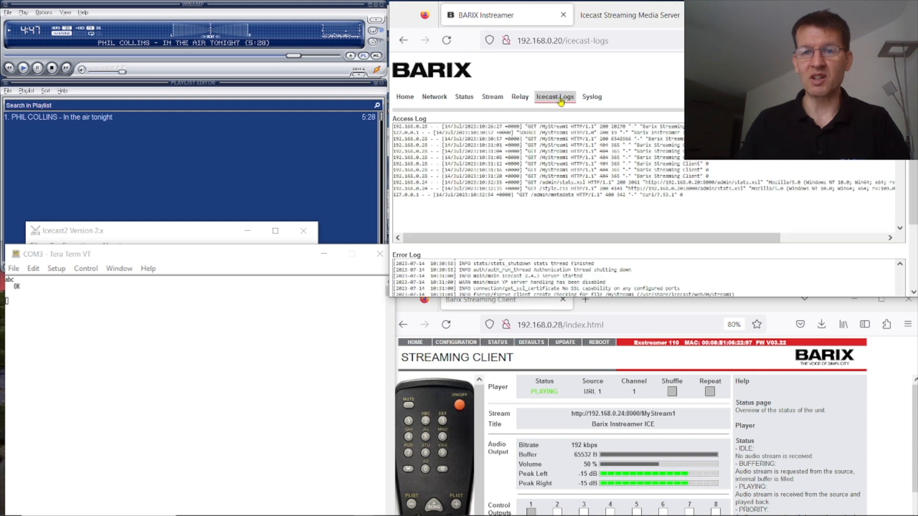
scroll(714, 221, down, 1)
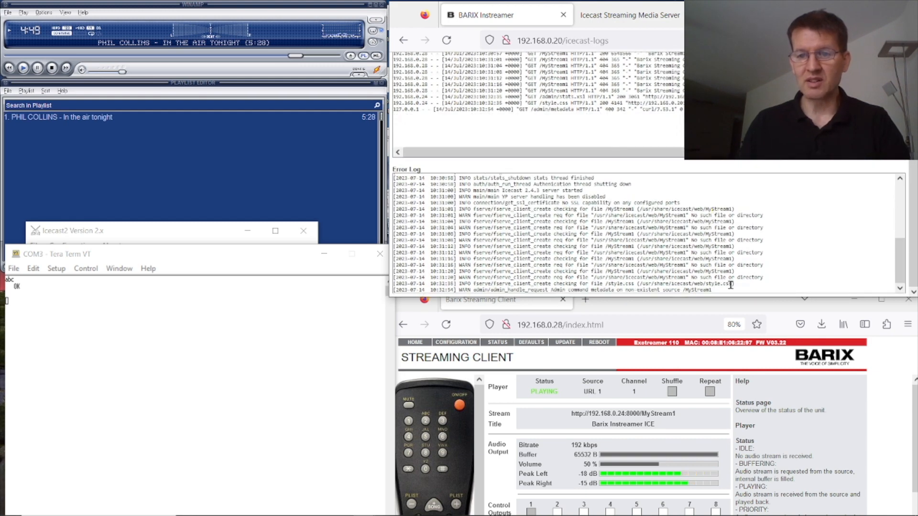
drag(720, 290, 522, 300)
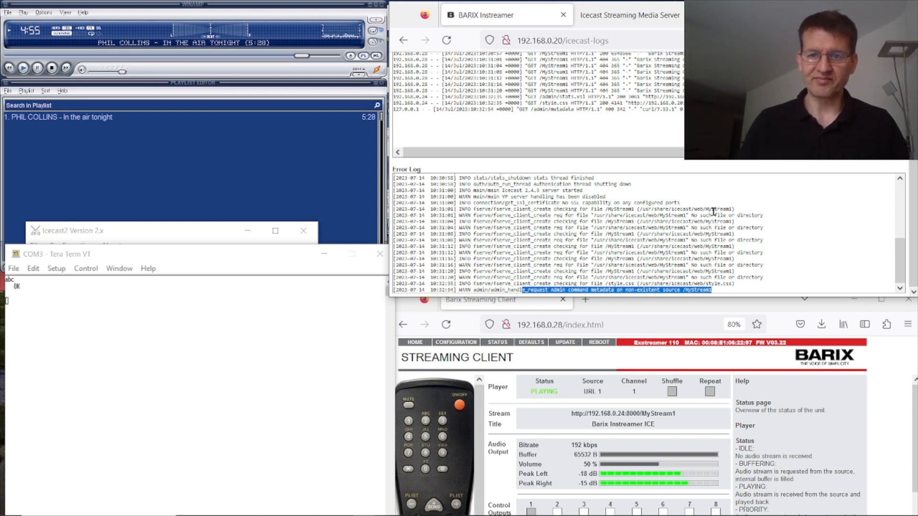
scroll(715, 217, up, 5)
scroll(631, 201, up, 3)
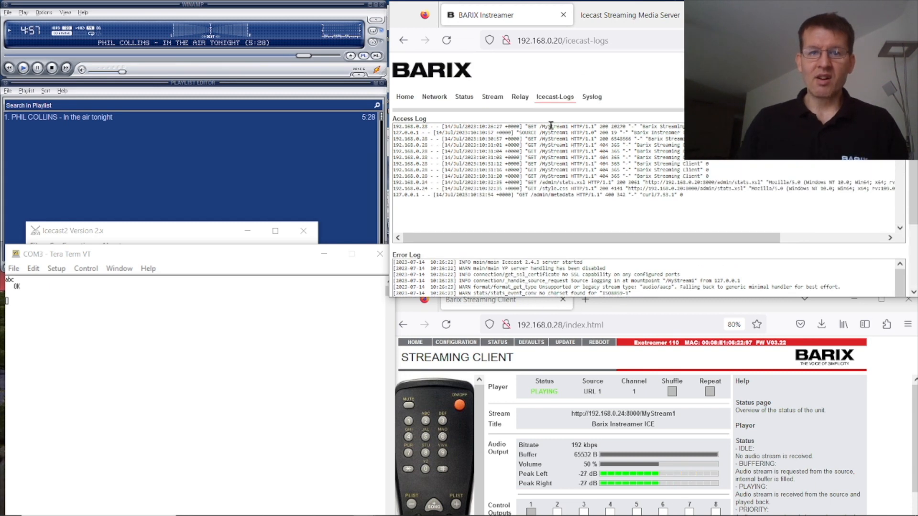
click(492, 97)
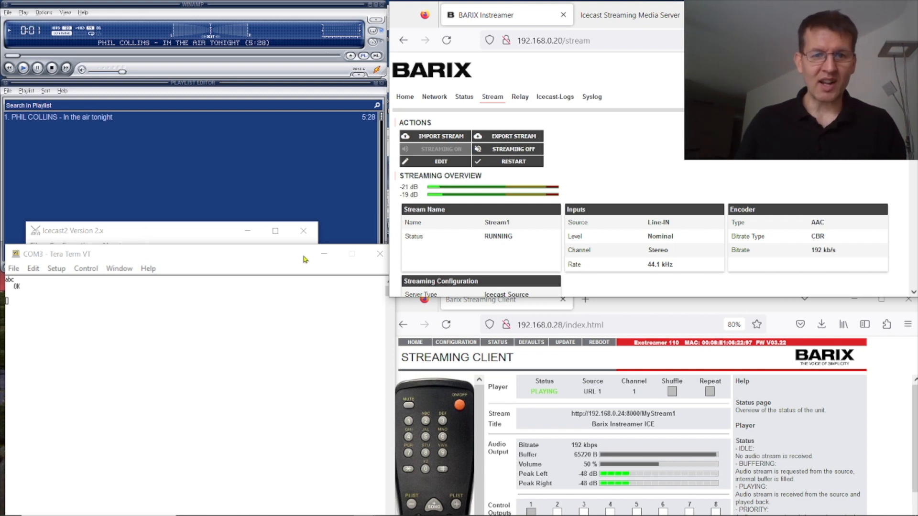
Step: Stop the local Icecast server and open icecast.xml for editing
click(324, 254)
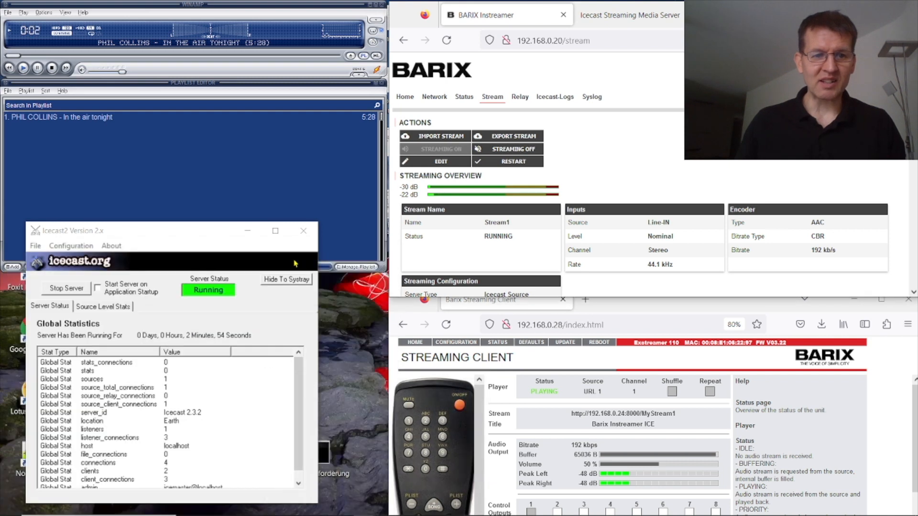
click(70, 289)
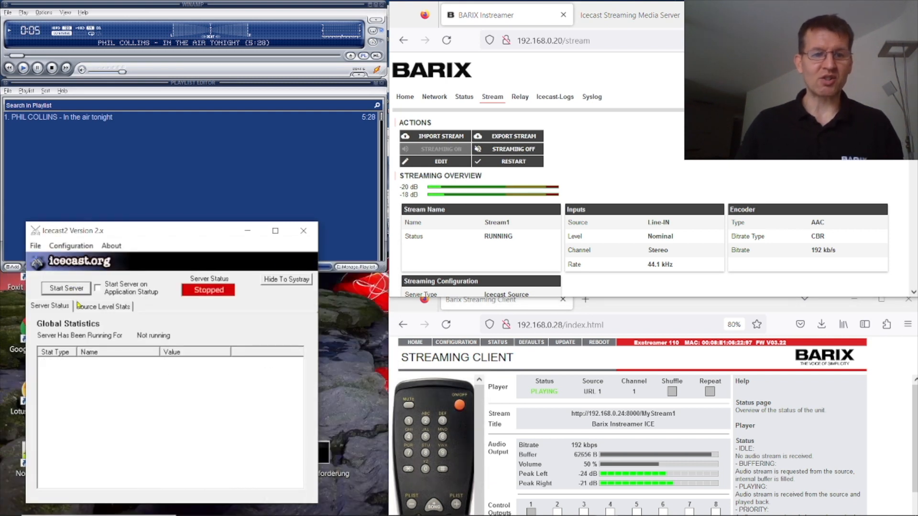
click(71, 246)
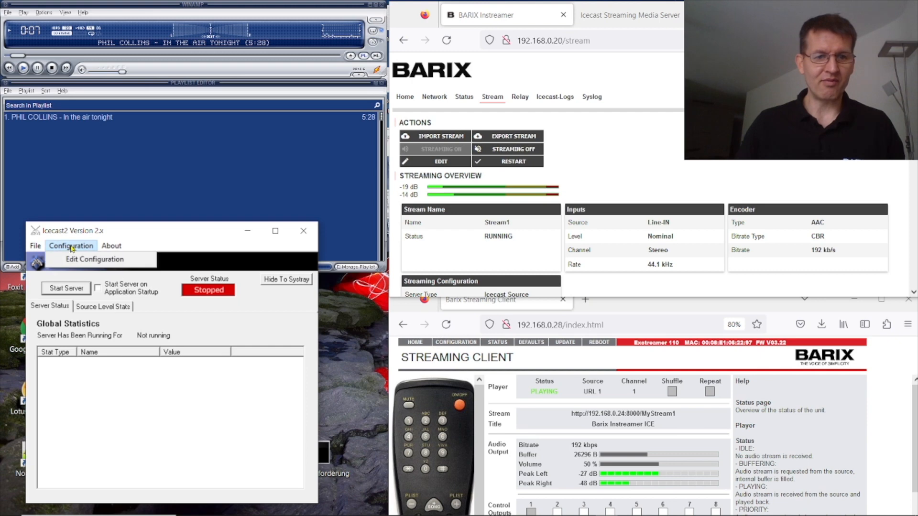
click(93, 259)
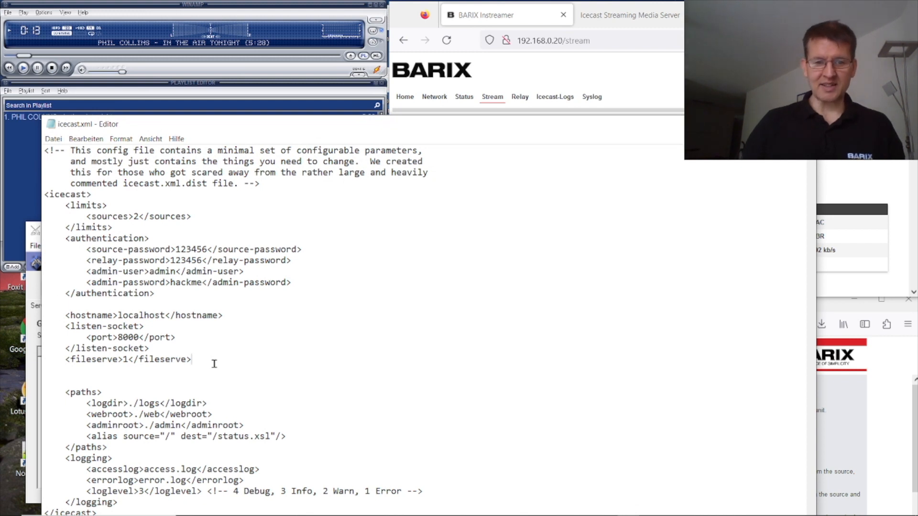
Step: Paste a relay block for /MyStream1 from 192.168.0.20:8000 below </fileserve> and save
key(Return)
key(Return)
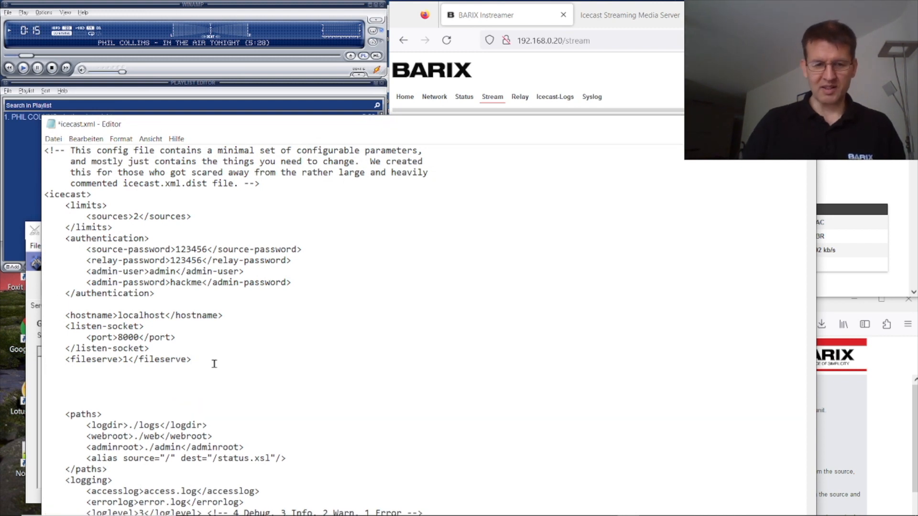
text(<relay>         <server>192.168.0.20</server>         <port>8000</port>         <mount>/MyStream1</mount>         <local-mount>/MyStream1</local-mount>         <relay-shoutcast-metadata>1</relay-shoutcast-metadata>     </relay>)
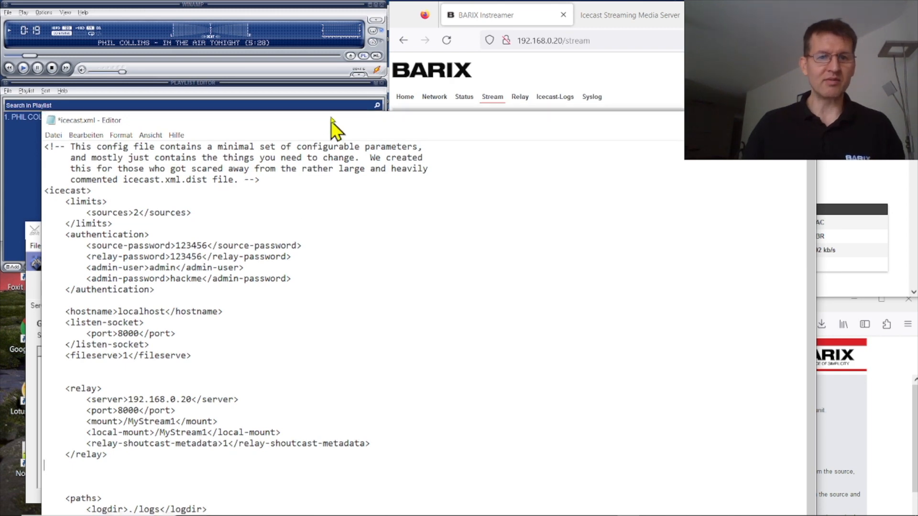
drag(333, 125, 346, 64)
drag(71, 334, 144, 396)
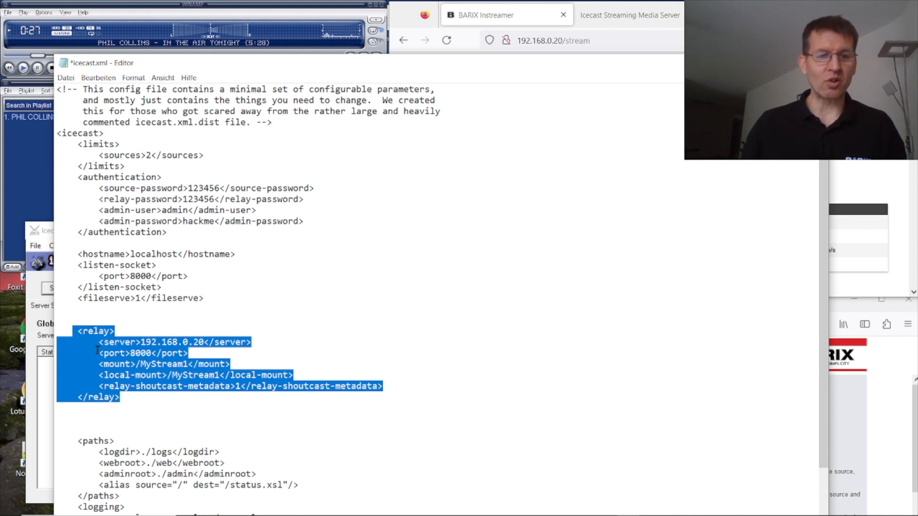
click(129, 344)
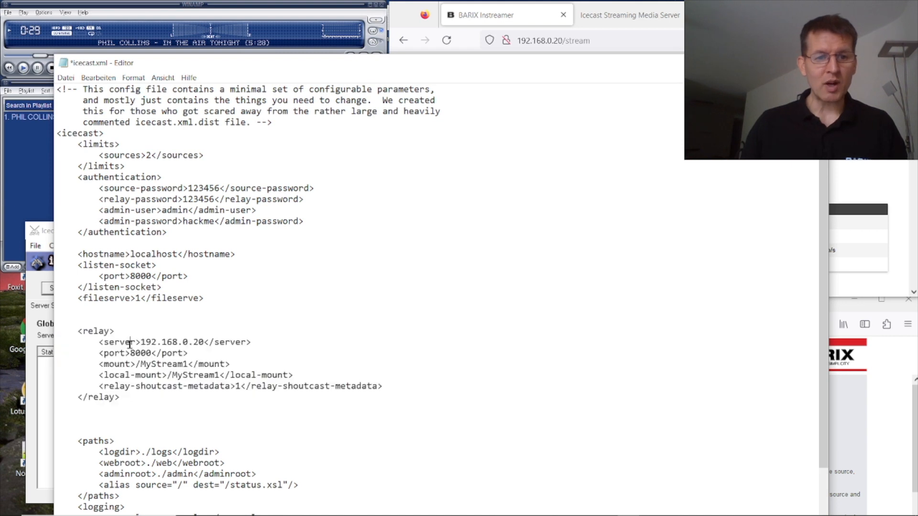
drag(129, 344, 235, 345)
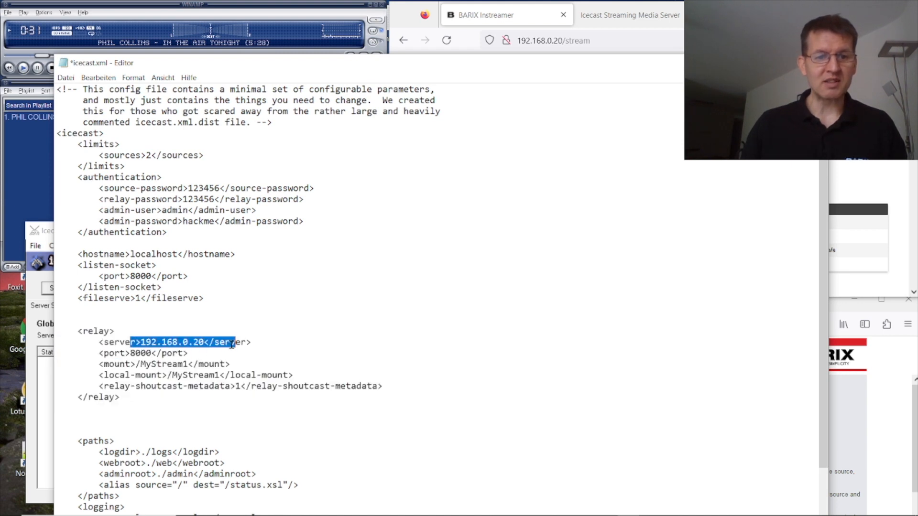
drag(120, 354, 233, 376)
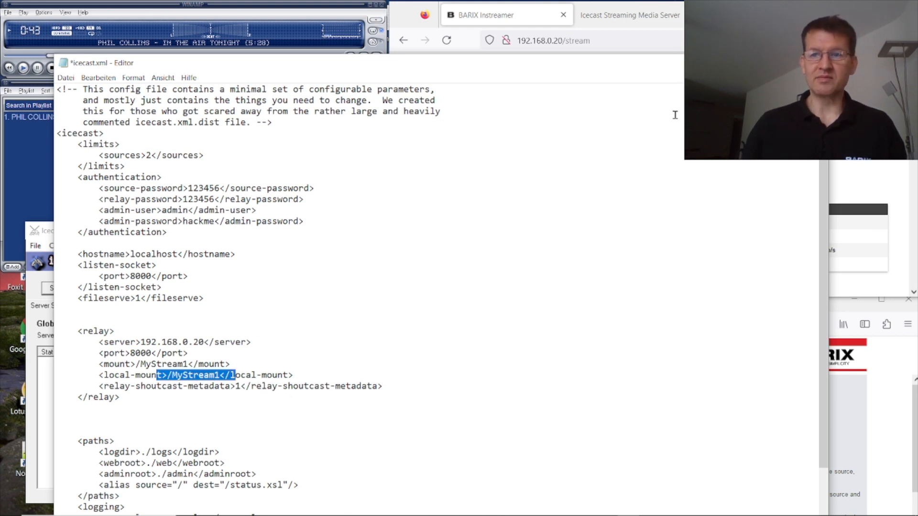
click(63, 79)
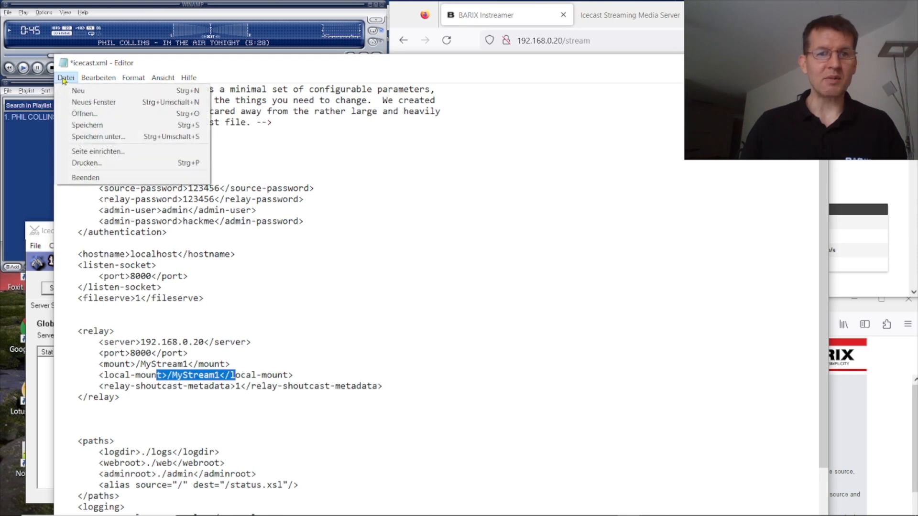
click(90, 125)
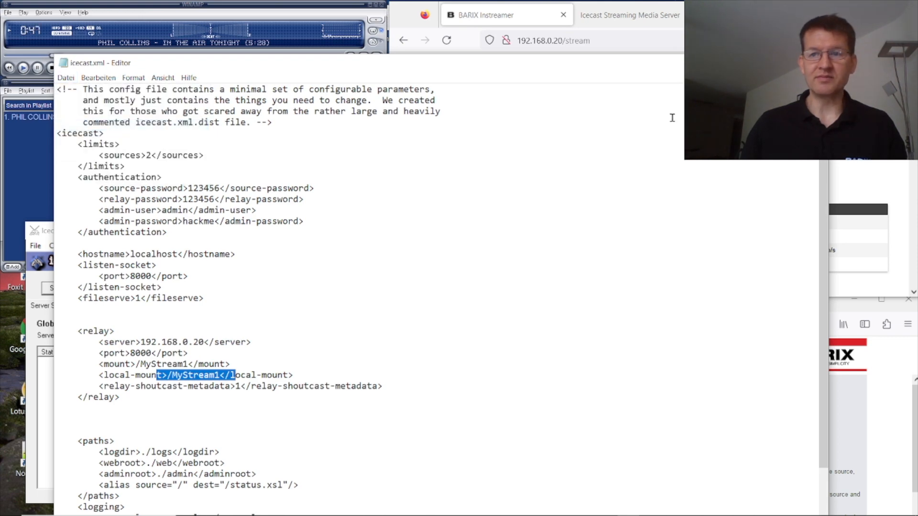
Step: Close the icecast.xml editor and save the Instreamer stream with Server Type Icecast Server
click(814, 63)
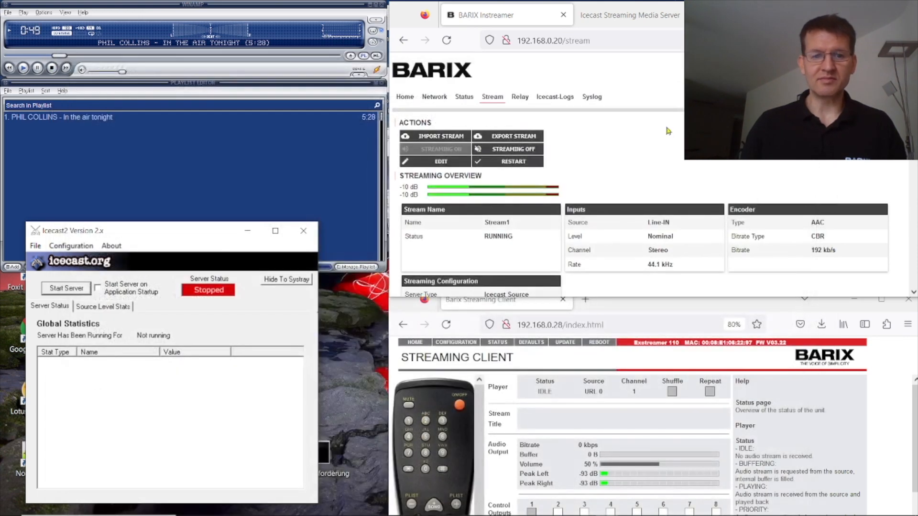
click(443, 164)
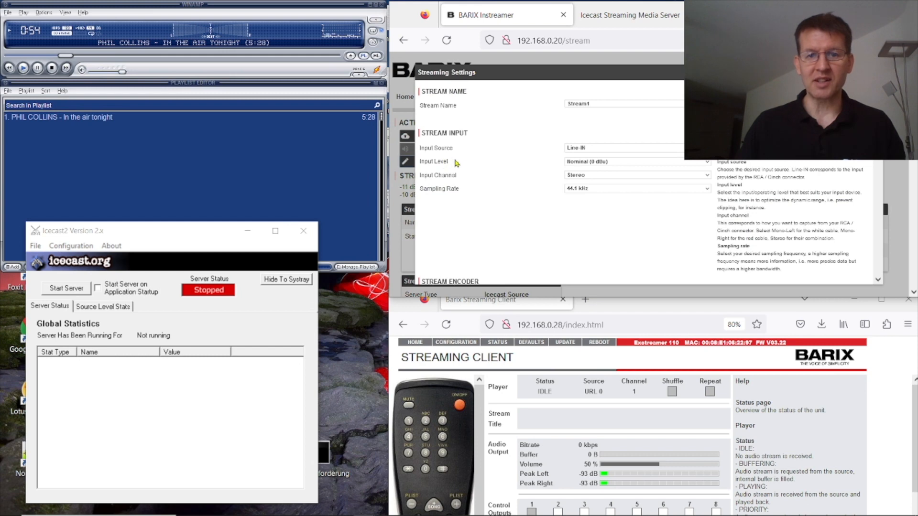
scroll(622, 220, down, 5)
scroll(630, 215, down, 5)
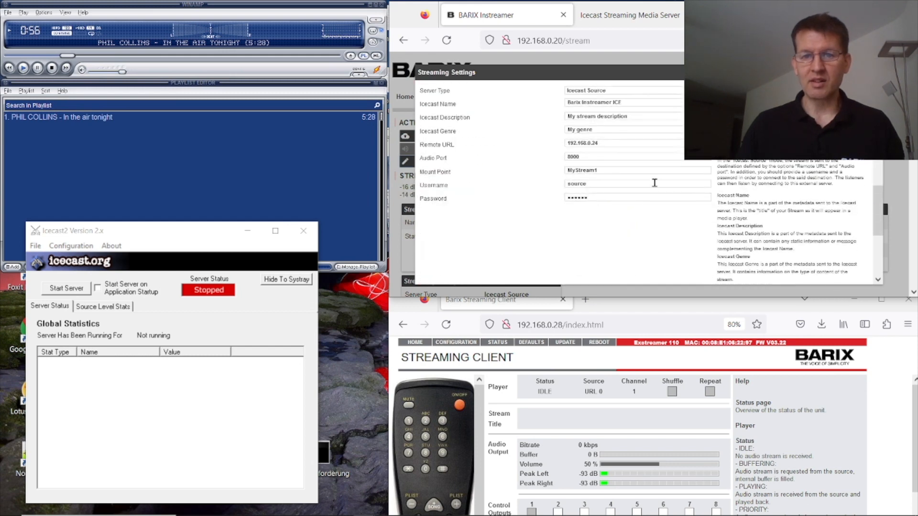
click(668, 137)
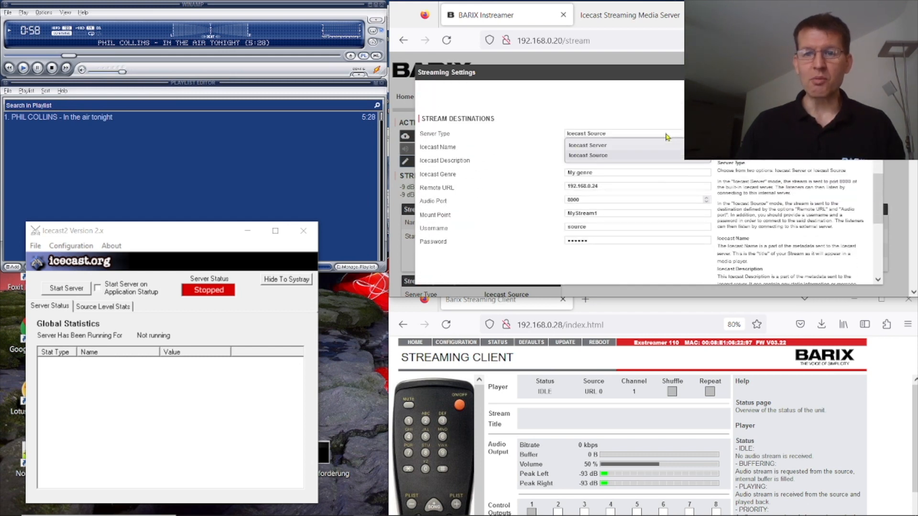
click(646, 146)
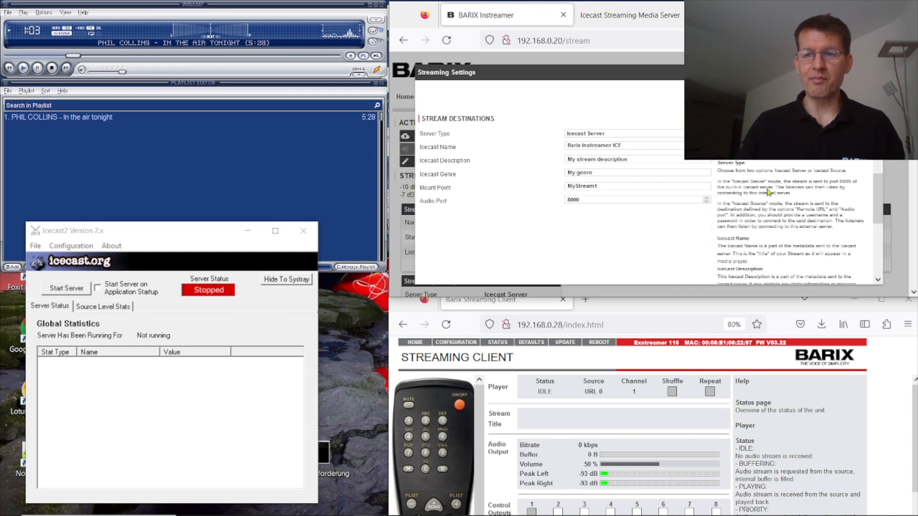
scroll(770, 193, down, 5)
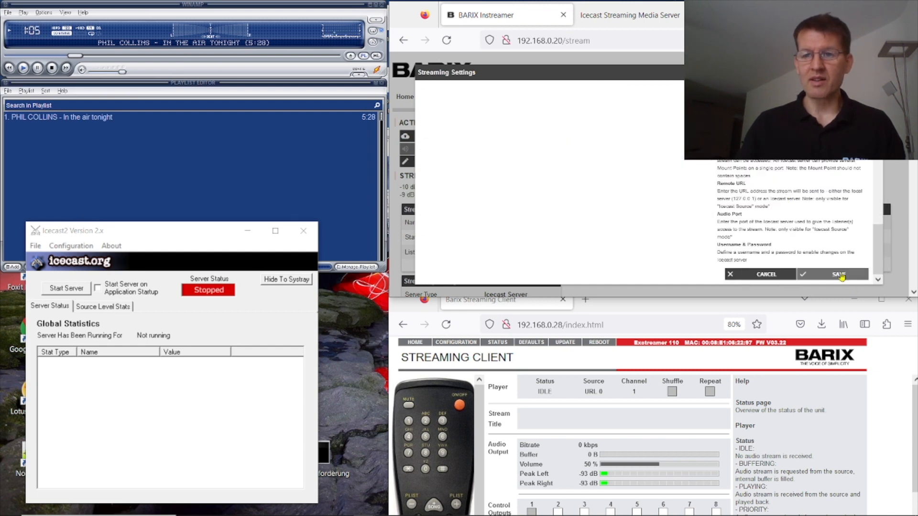
click(843, 277)
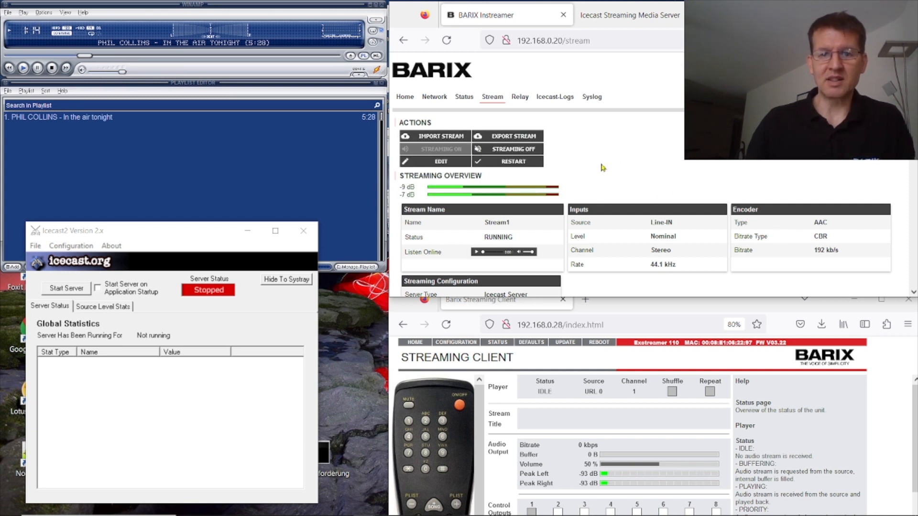
Step: Start the Icecast2 Windows server so it relays MyStream1 from the Instreamer
click(63, 288)
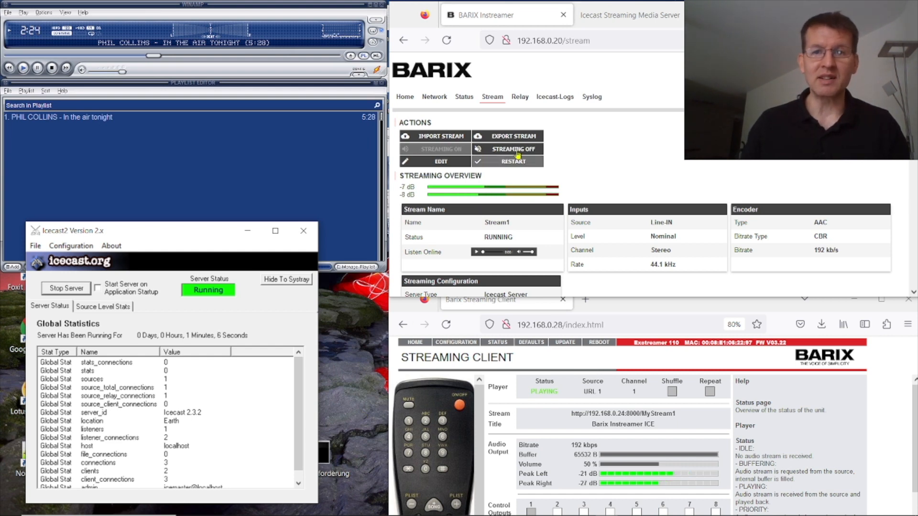
Step: From the refreshed Icecast stats page, submit 'abc' as the /MyStream1 mountpoint metadata
click(639, 18)
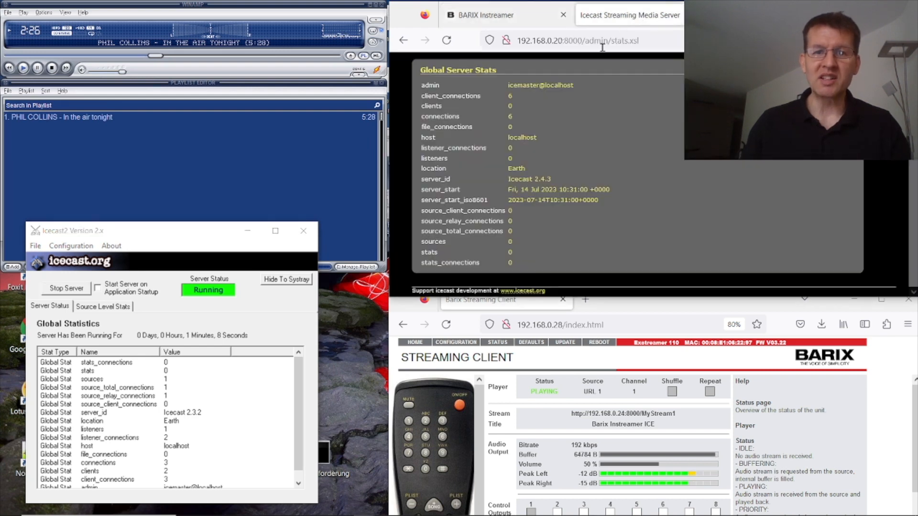
key(F5)
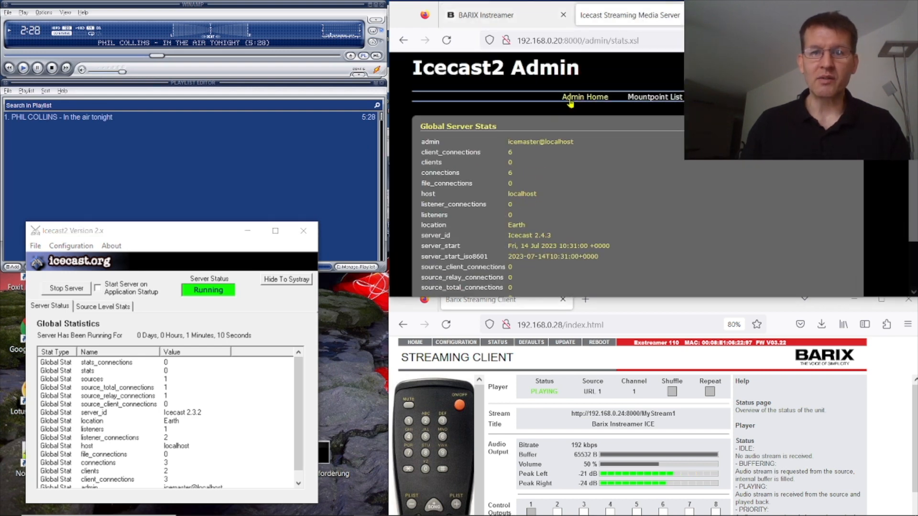
scroll(659, 140, down, 5)
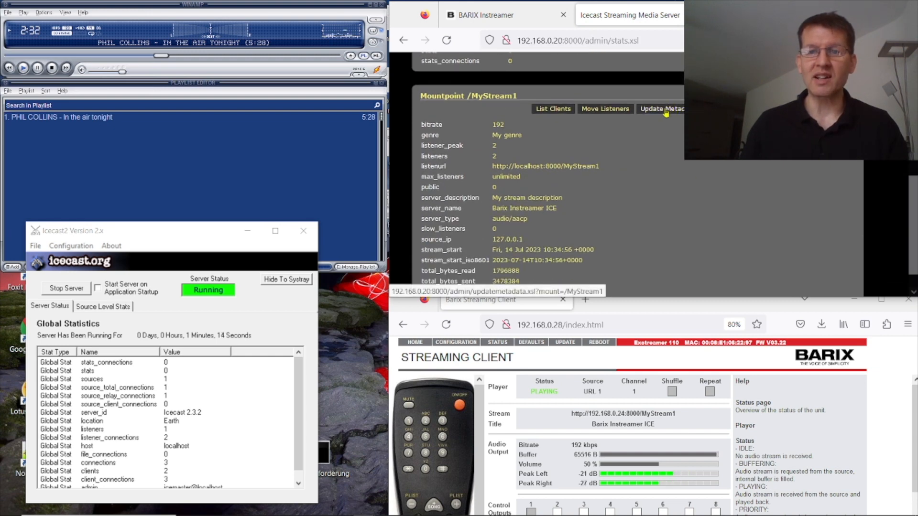
click(666, 113)
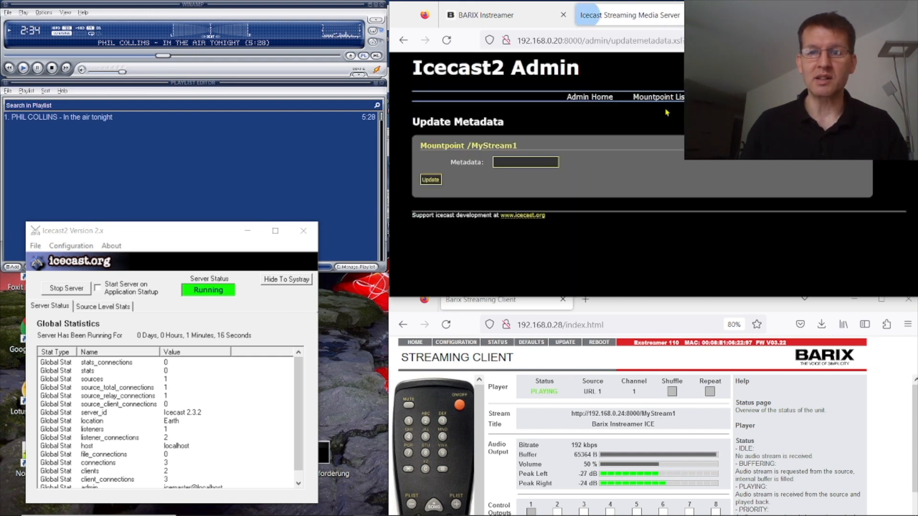
click(510, 163)
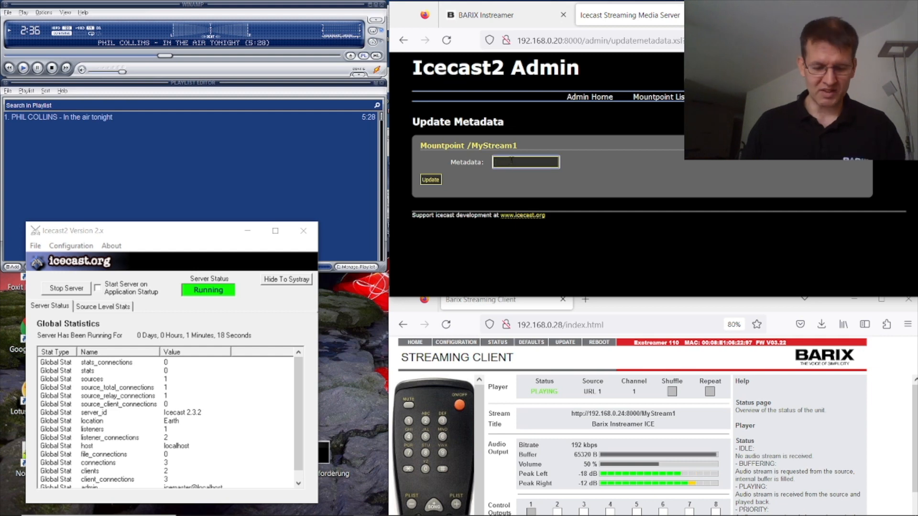
text(abc)
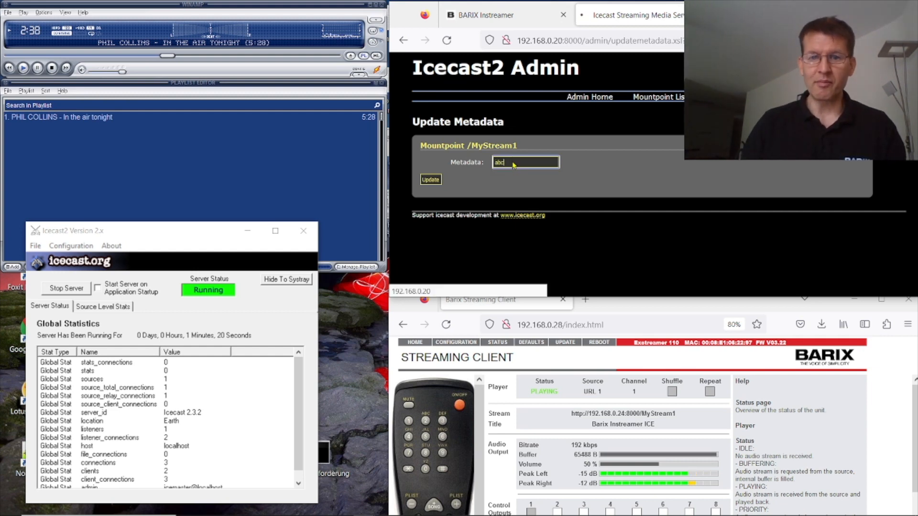
key(Return)
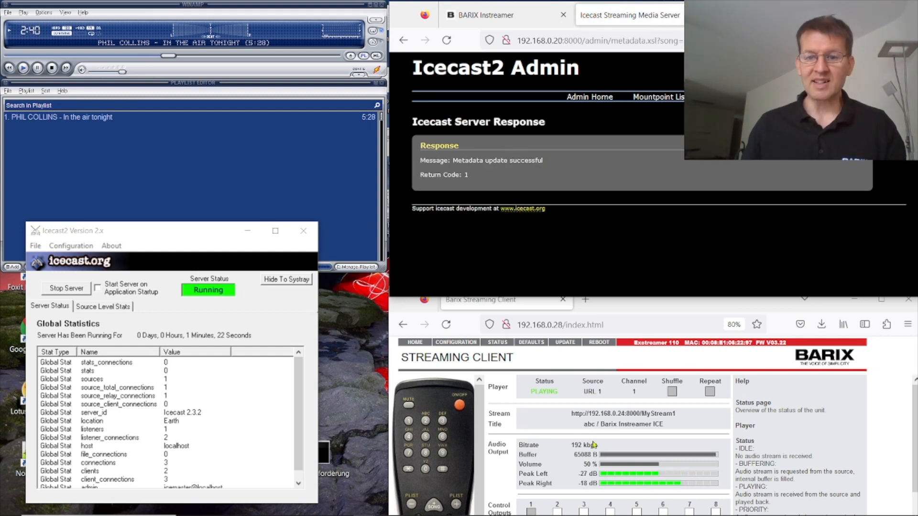